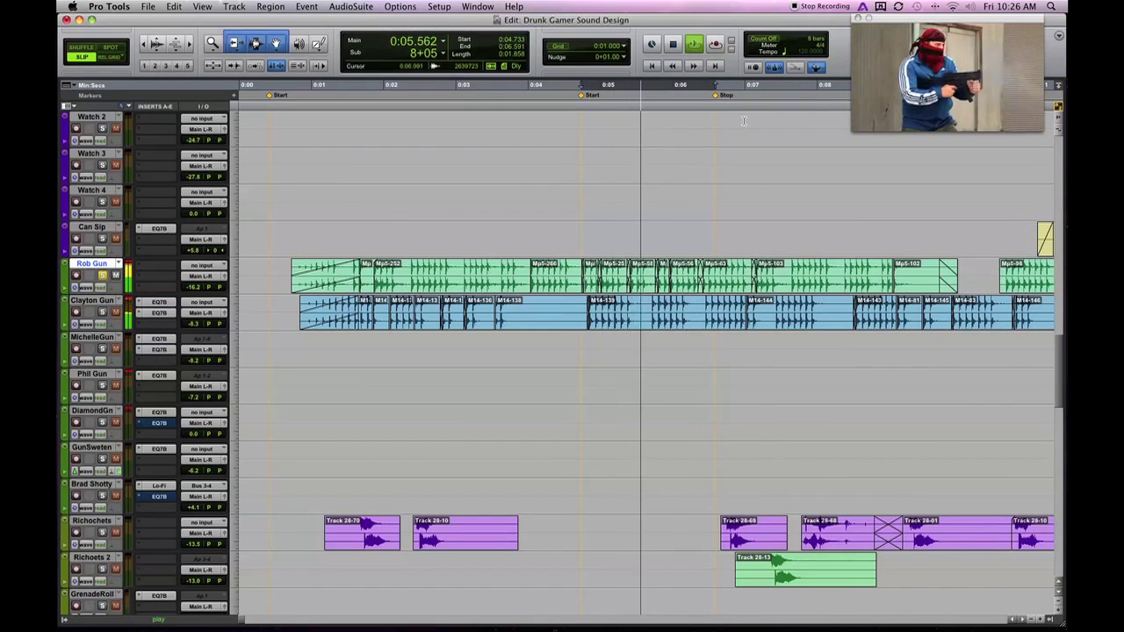
Stop playback, insert a stereo EQ 3 7-Band on the Rob Gun track, and place its window clear of the track's waveform.
key("space")
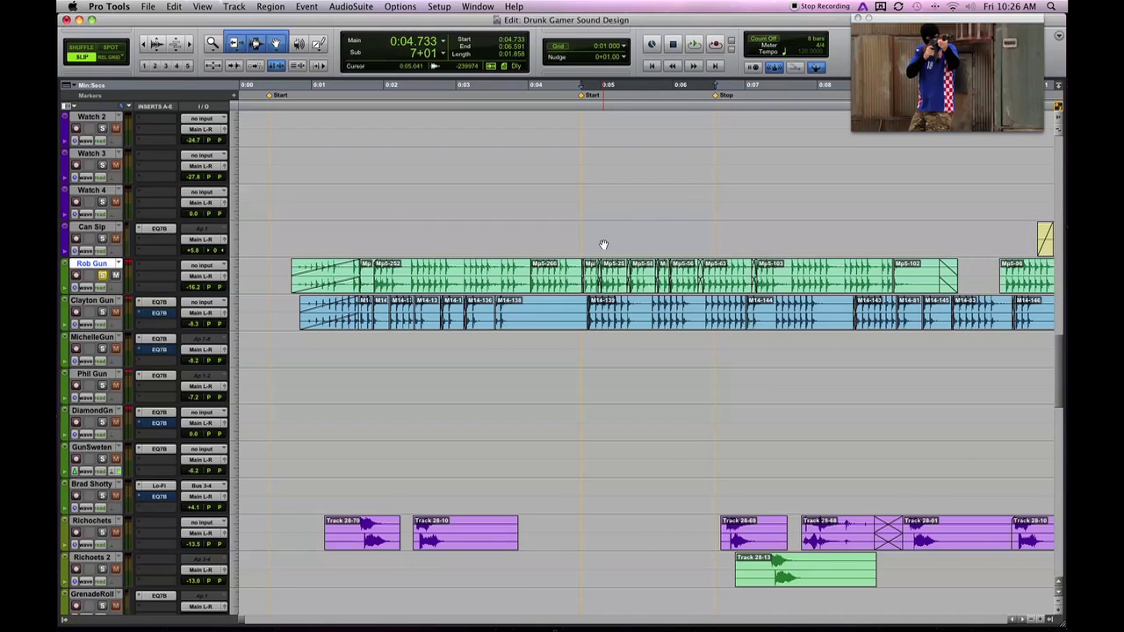
left_click(154, 266)
mouse_move(199, 306)
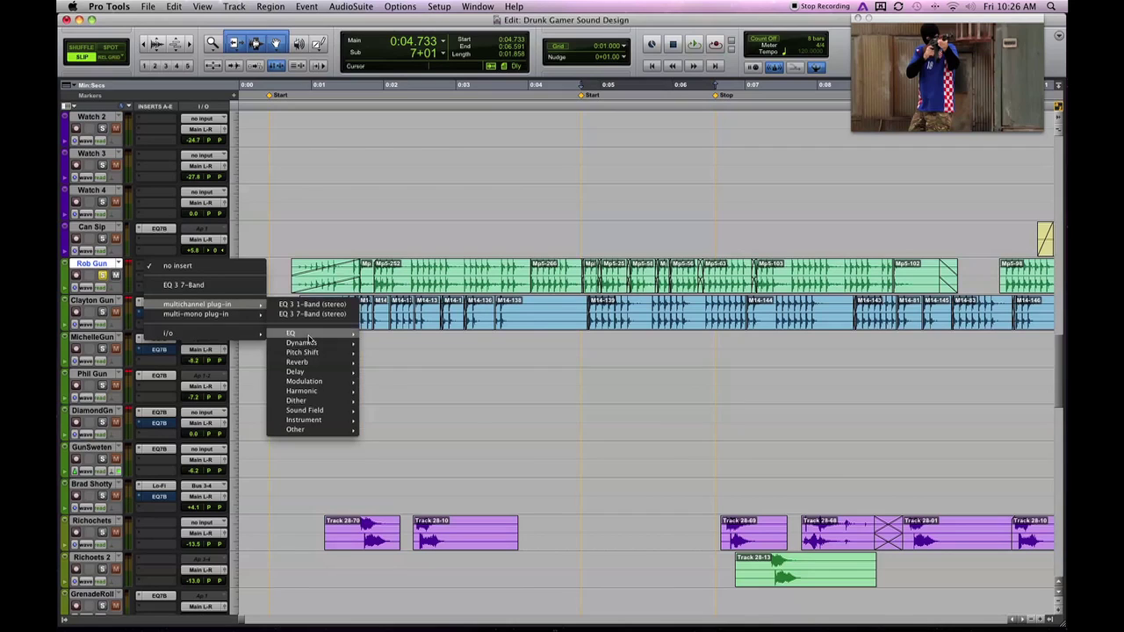
mouse_move(314, 336)
left_click(407, 363)
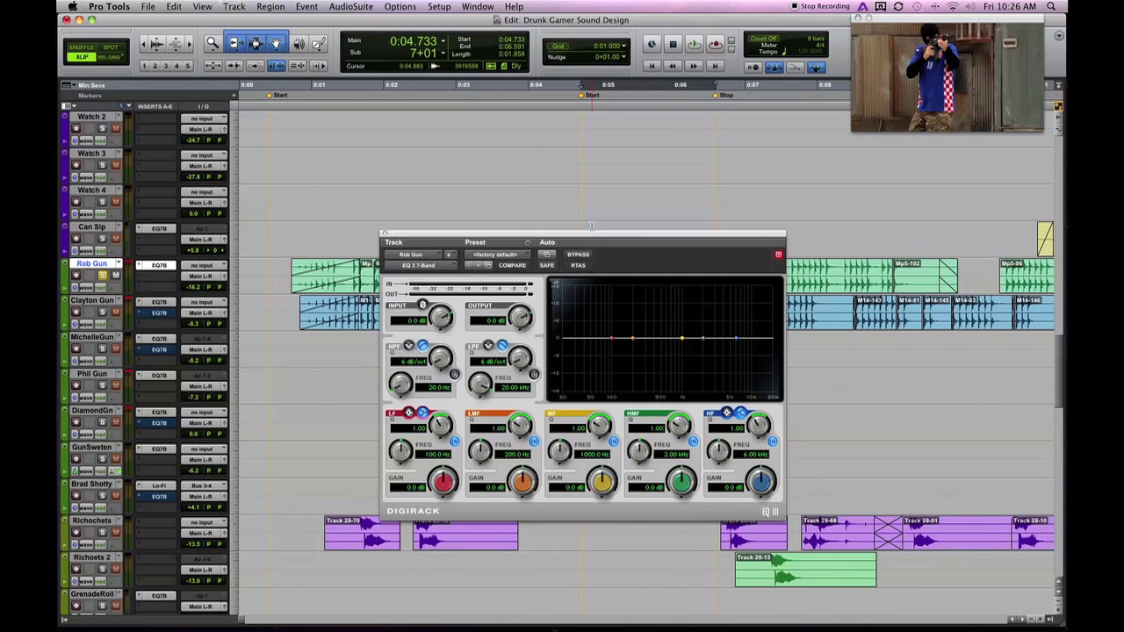
left_click_drag(592, 232, 588, 211)
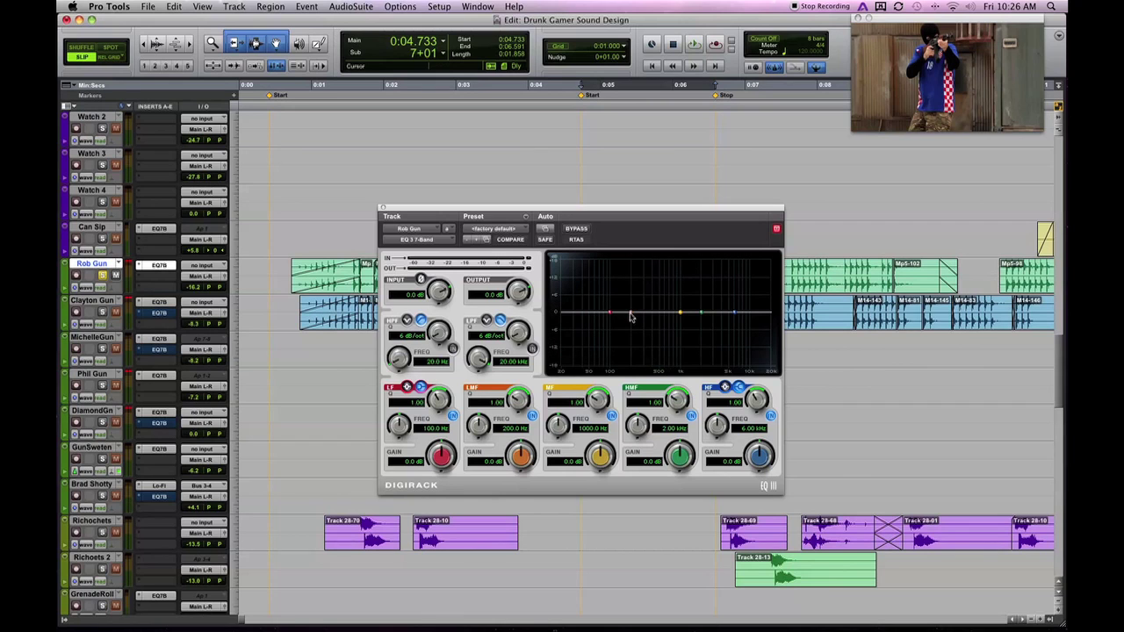
left_click_drag(582, 210, 627, 320)
Boost the low-mid band on the Rob Gun EQ by about 5.9 dB at 97 Hz, auditioning before and after.
key("space")
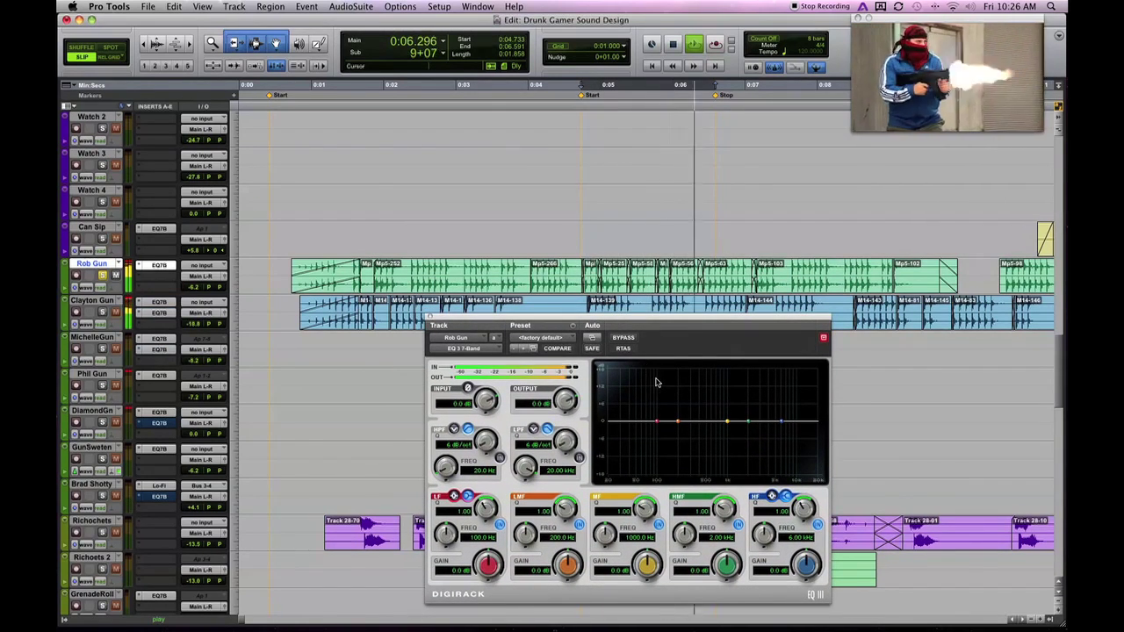
key("space")
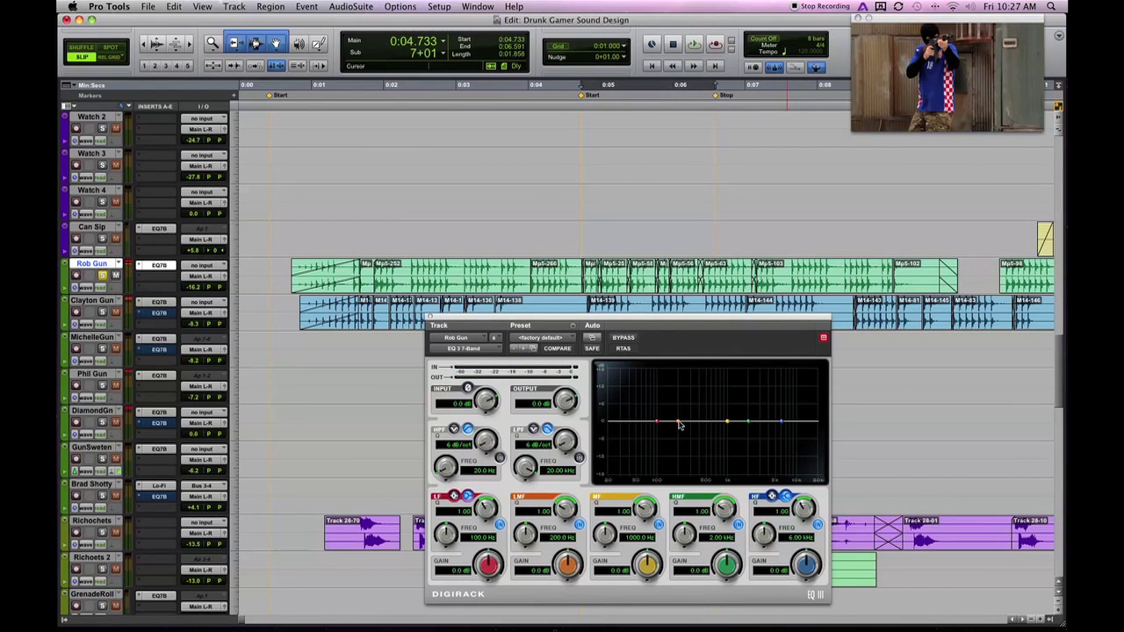
left_click_drag(677, 425, 657, 408)
key("space")
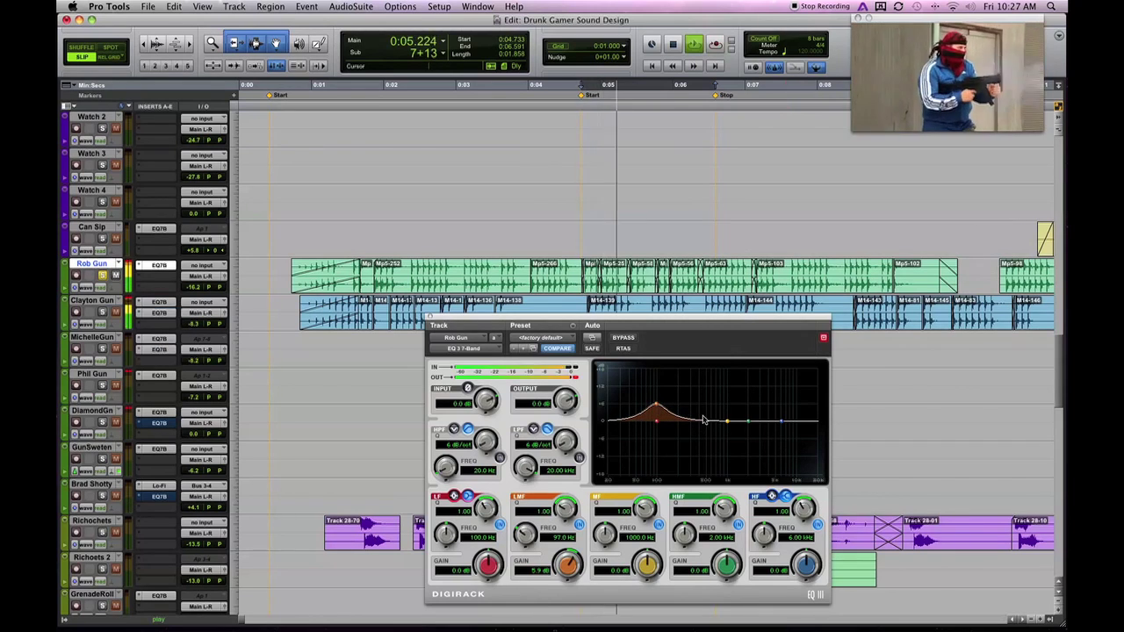
key("space")
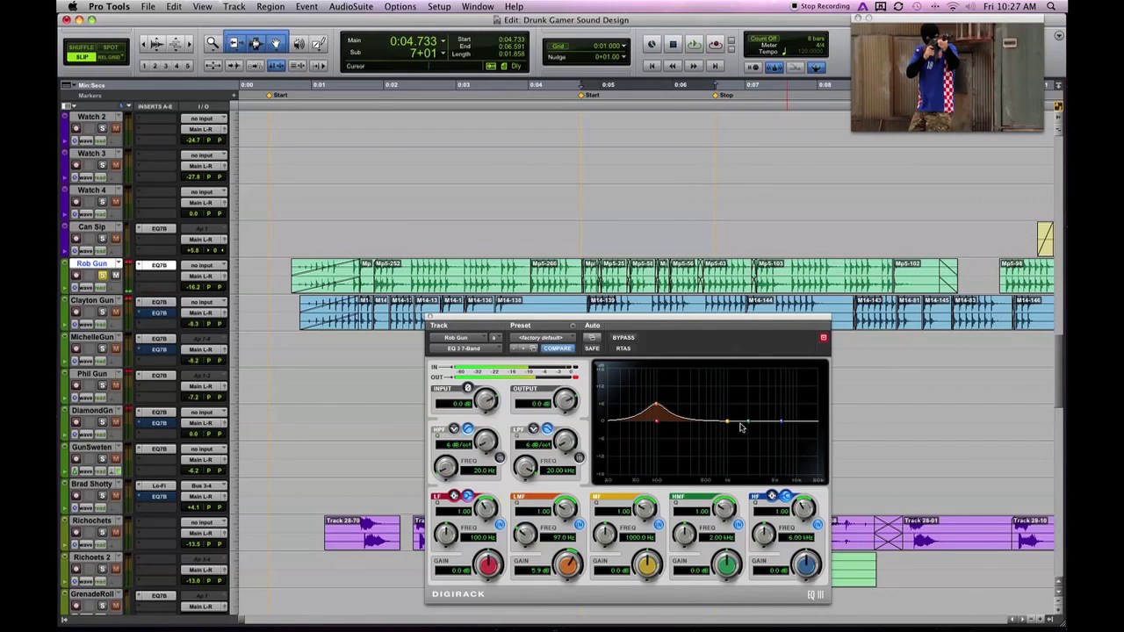
Boost the EQ's high-mid band about 6.5 dB at 4.81 kHz and high band about 5.5 dB at 5.75 kHz while listening.
left_click_drag(750, 425, 776, 423)
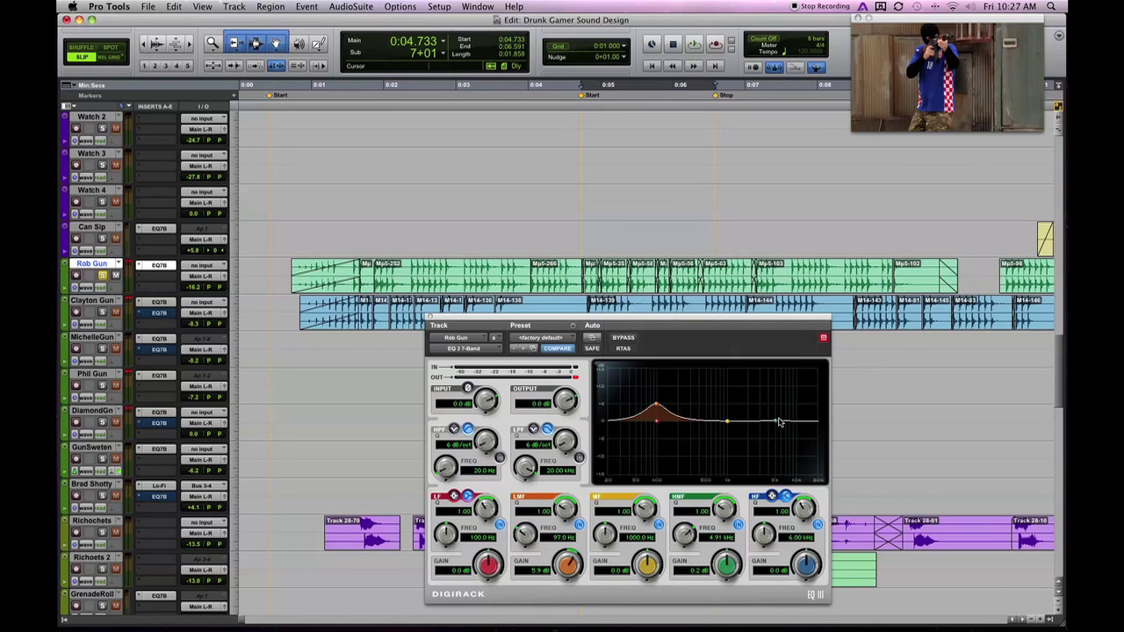
key("space")
left_click_drag(778, 425, 773, 405)
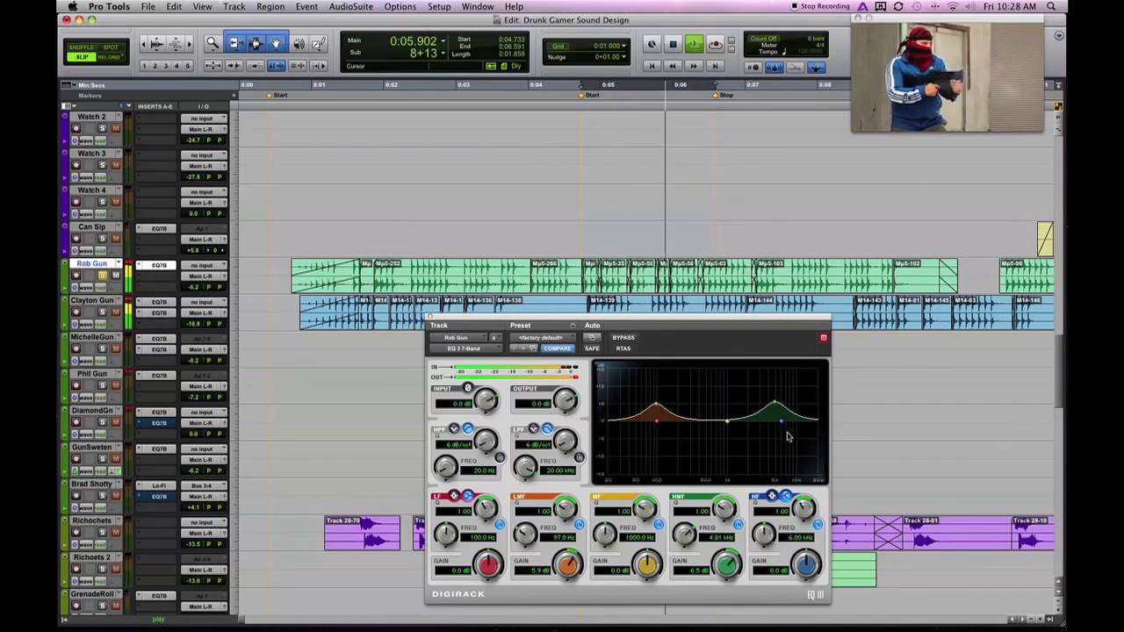
left_click_drag(783, 425, 780, 409)
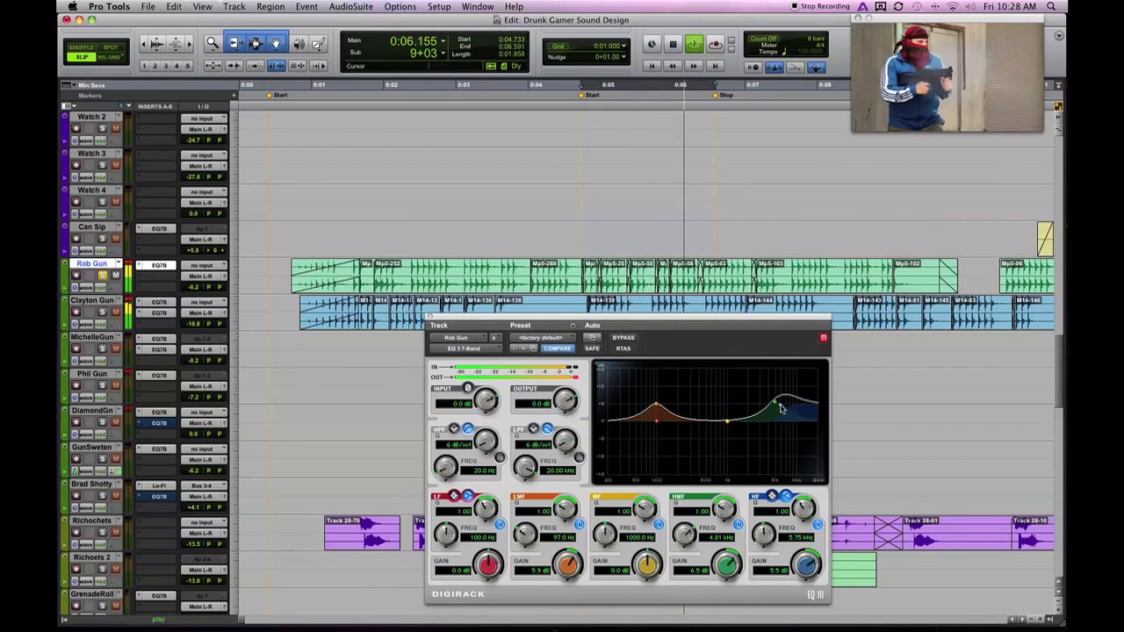
key("space")
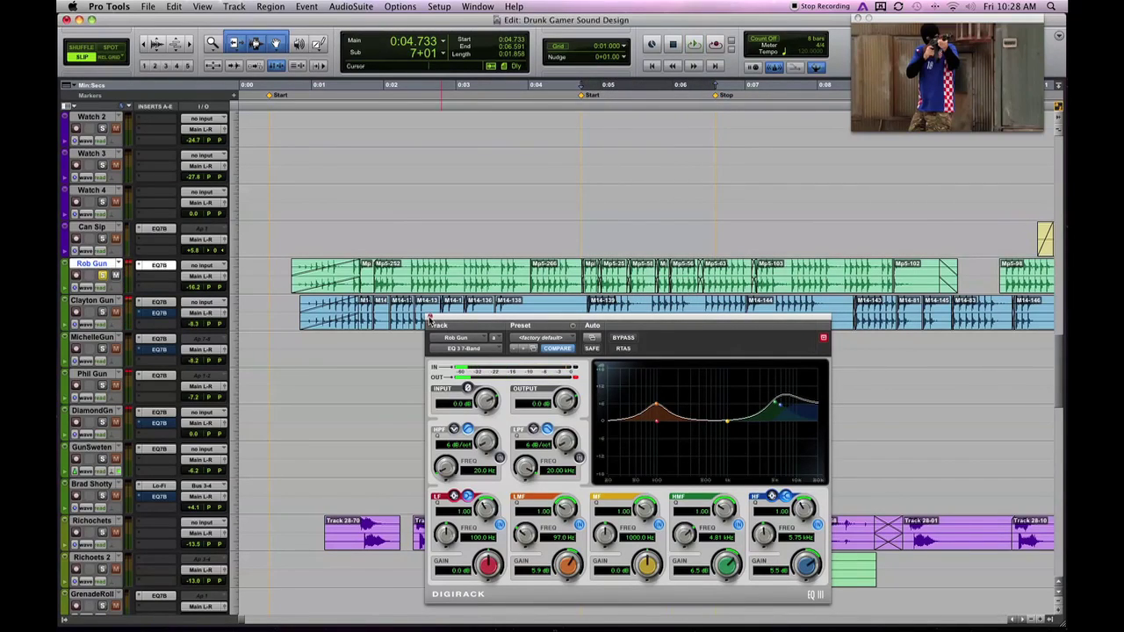
left_click(430, 321)
Audition the gunfire around the shot change near the Stop marker.
left_click(683, 233)
left_click(691, 231)
key("space")
key("space")
left_click_drag(737, 231, 776, 231)
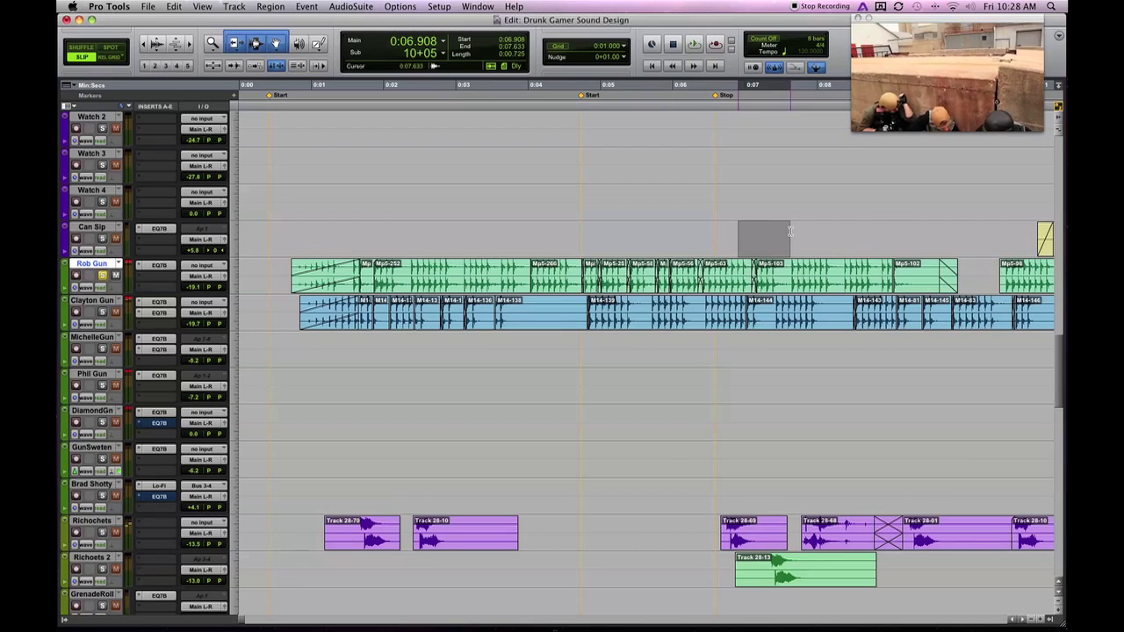
left_click(704, 232)
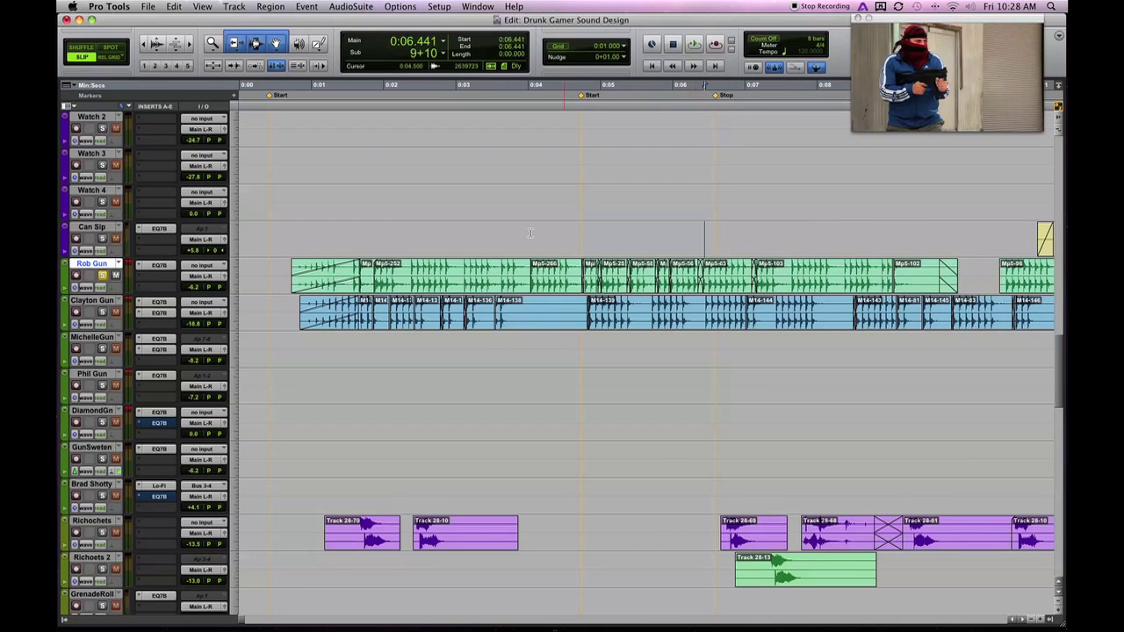
Add a second EQ 3 7-Band to the Rob Gun track's next insert slot and play the section around the shot change.
left_click(167, 276)
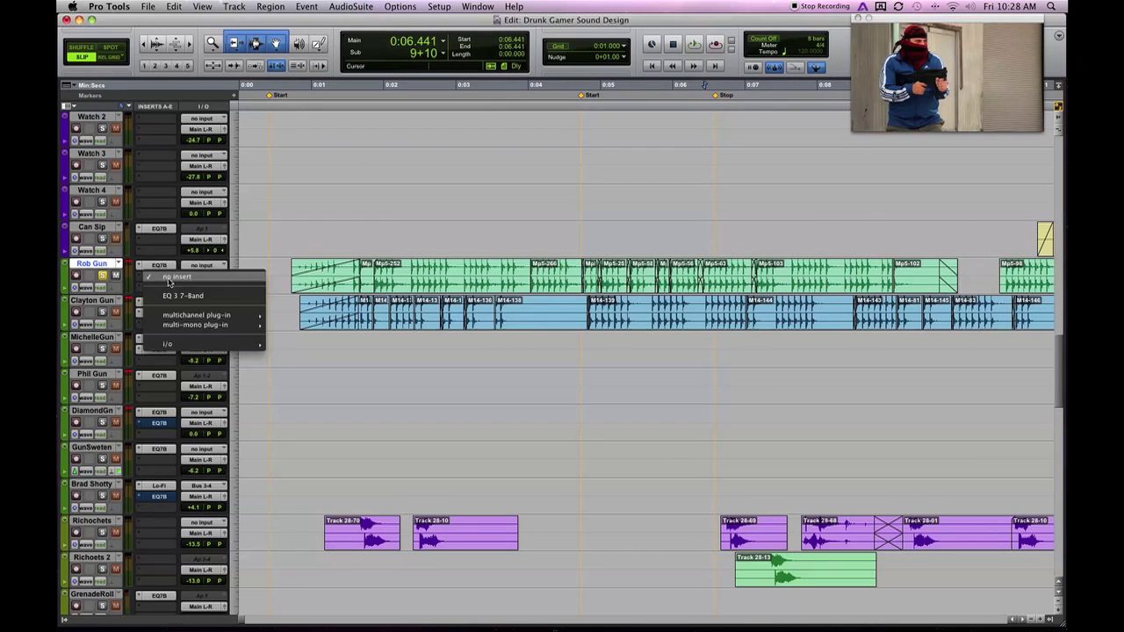
left_click(184, 296)
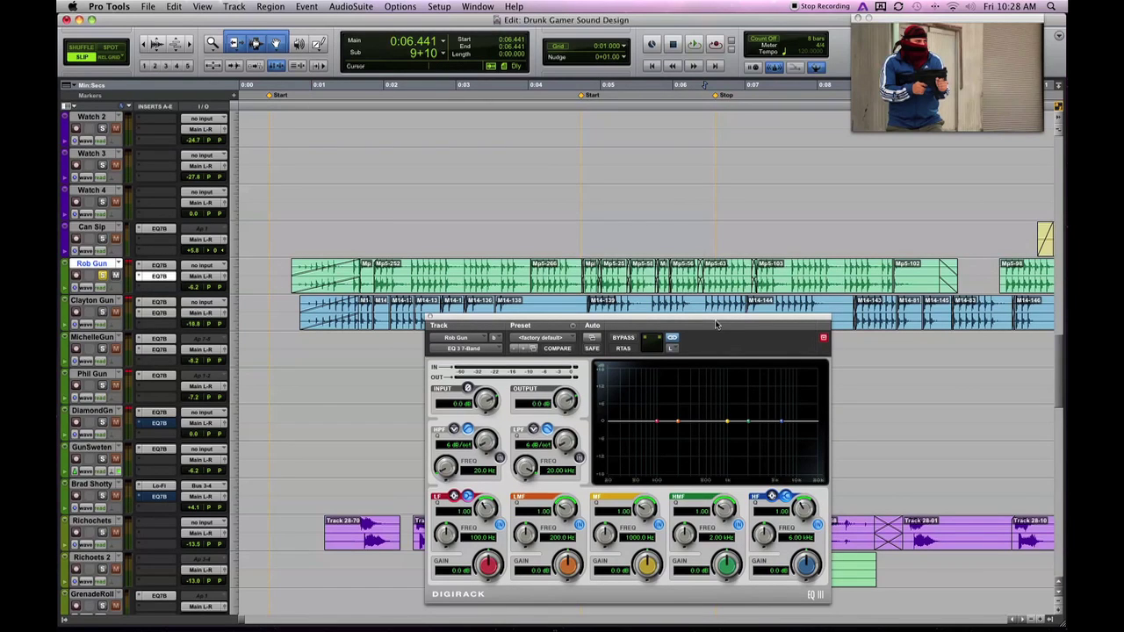
left_click(707, 233)
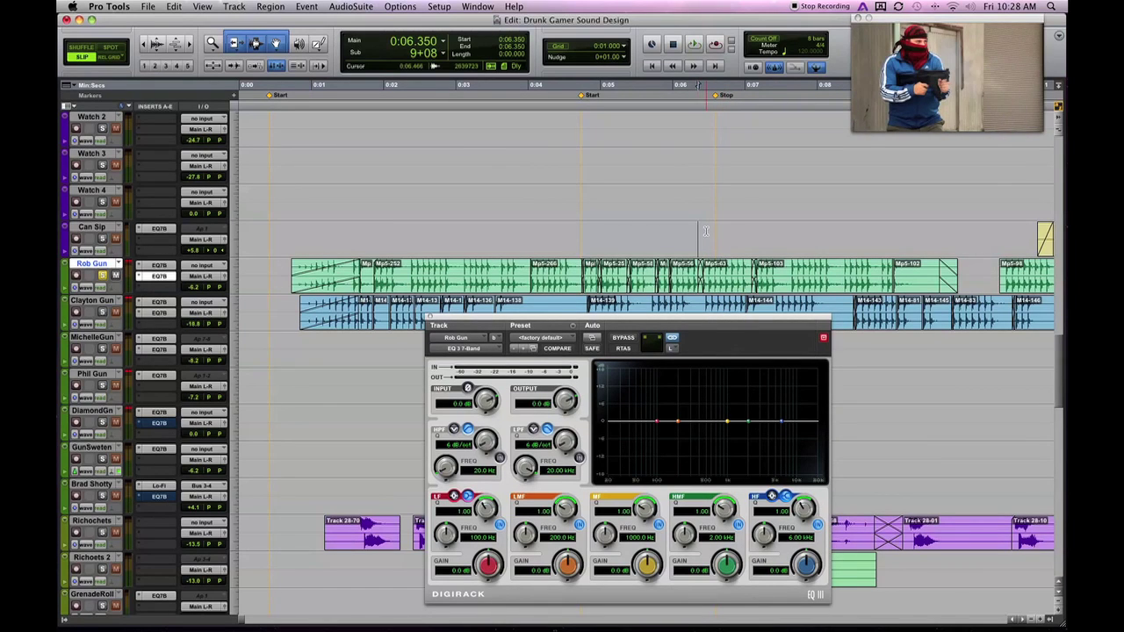
key("space")
key("space")
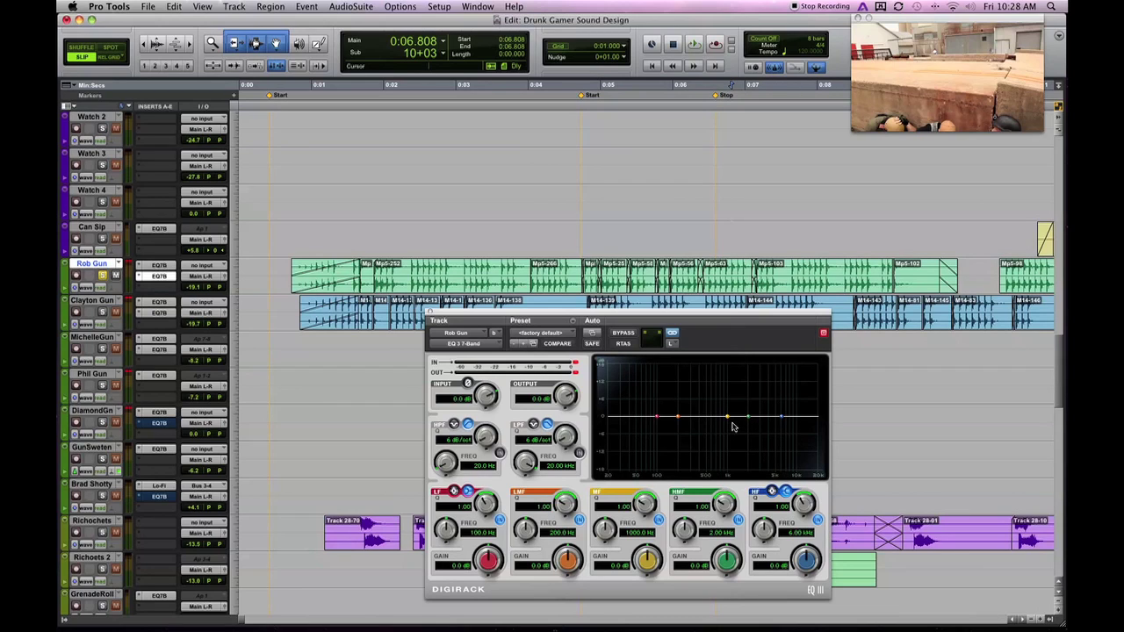
On the second EQ, cut the high band about 6.5 dB at 1.86 kHz and the low-mid band about 5.5 dB at 97 Hz.
left_click_drag(776, 419, 744, 439)
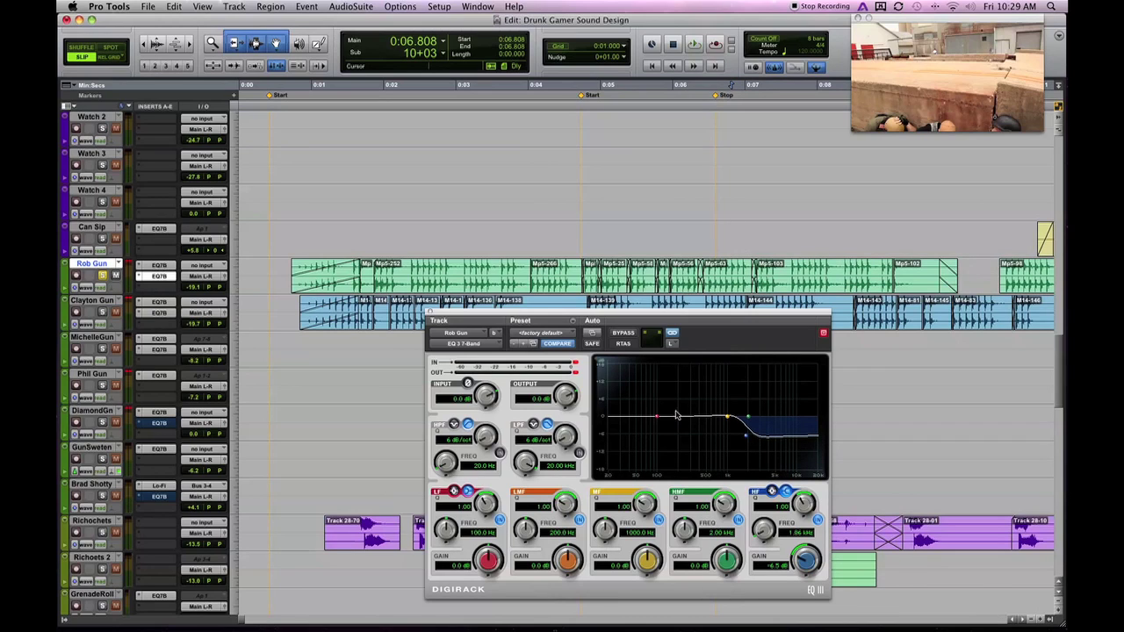
left_click_drag(677, 419, 659, 437)
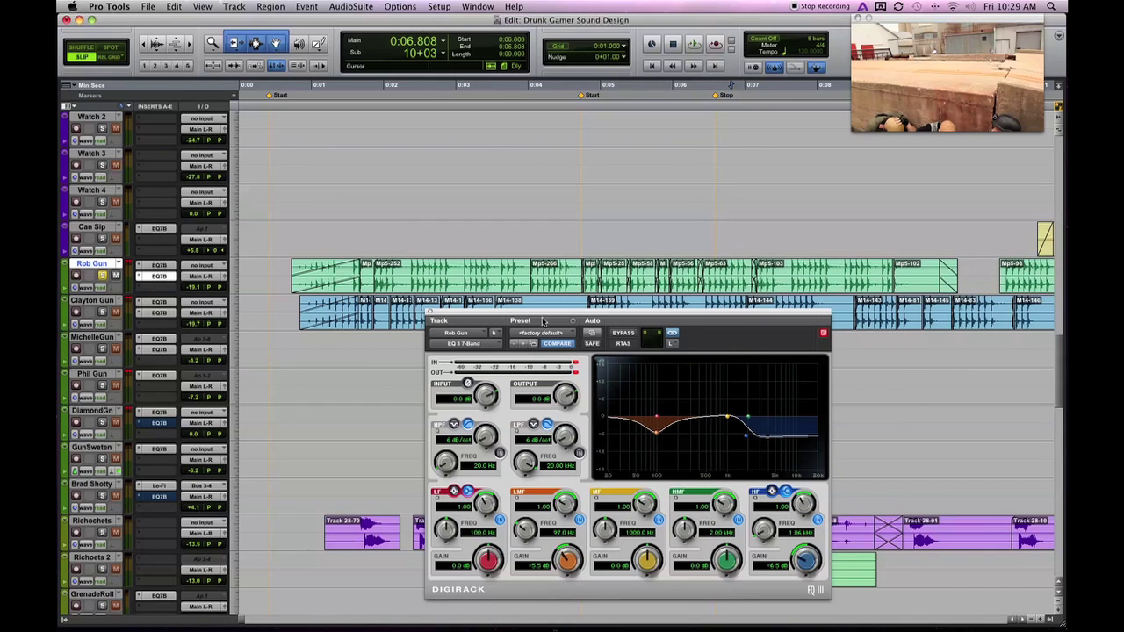
Audition the second EQ on the wide shot and the close-up of the gunman, and close its window.
key("space")
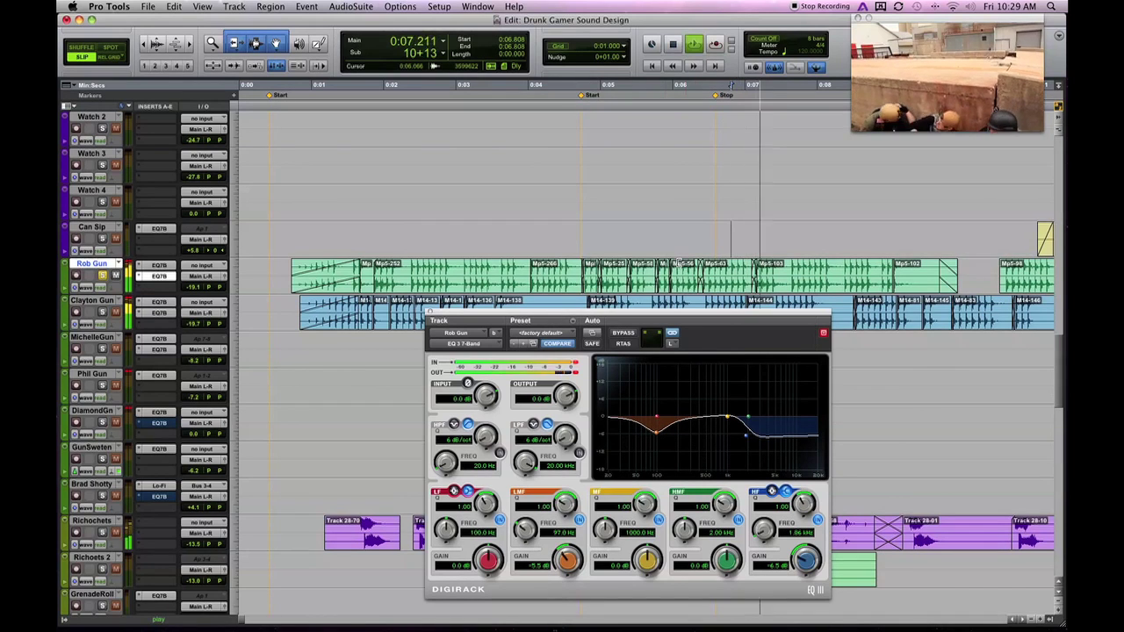
key("space")
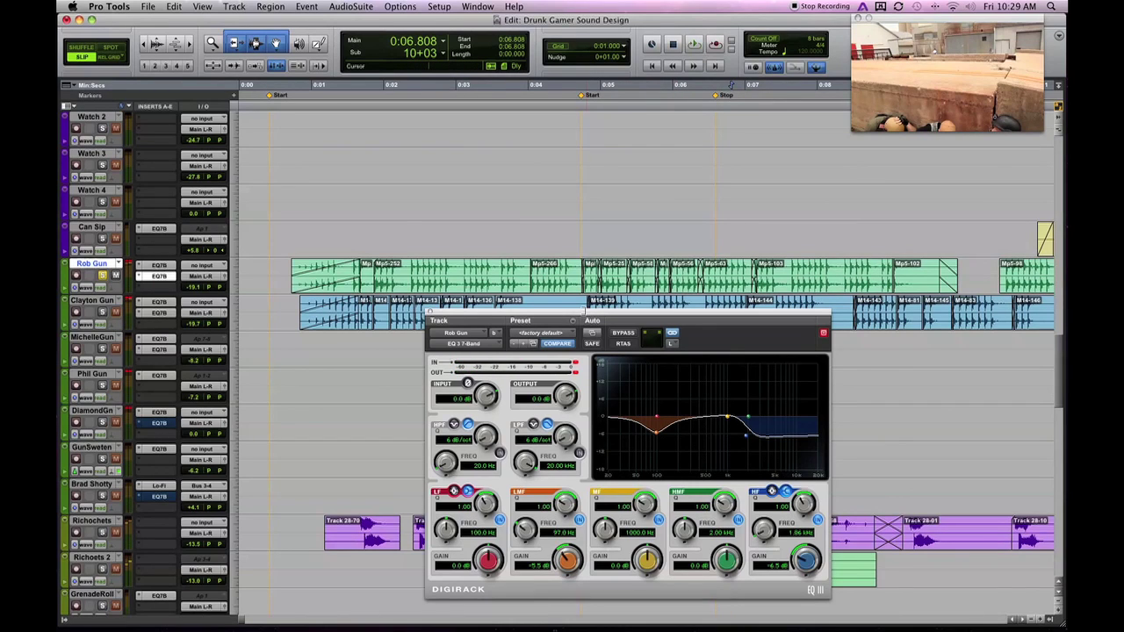
left_click(590, 229)
left_click(602, 230)
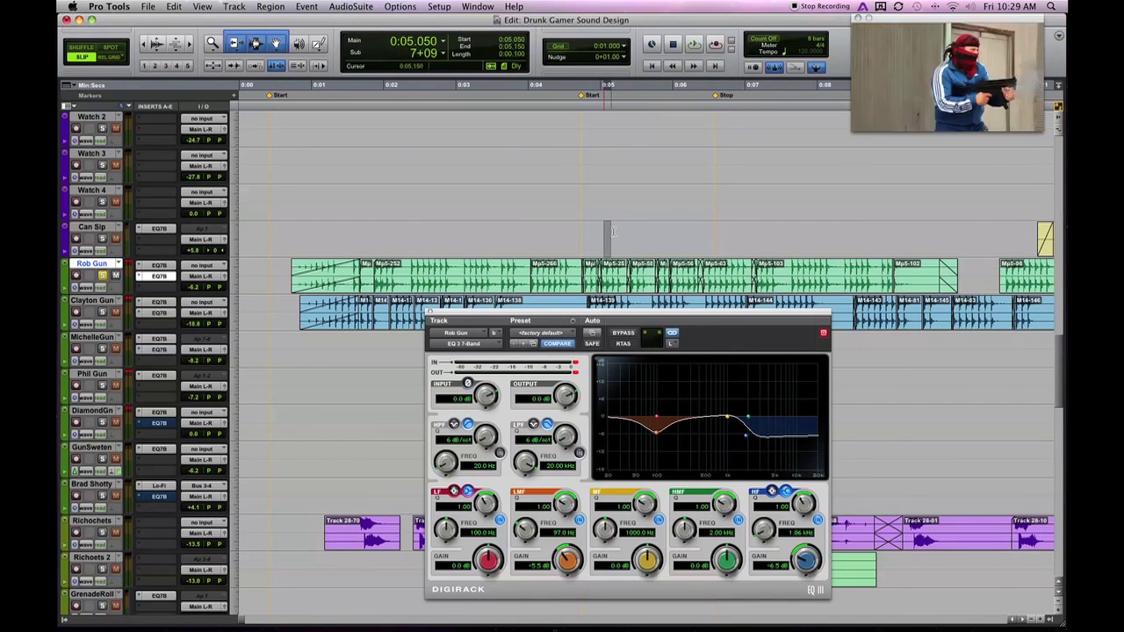
left_click(638, 231)
key("space")
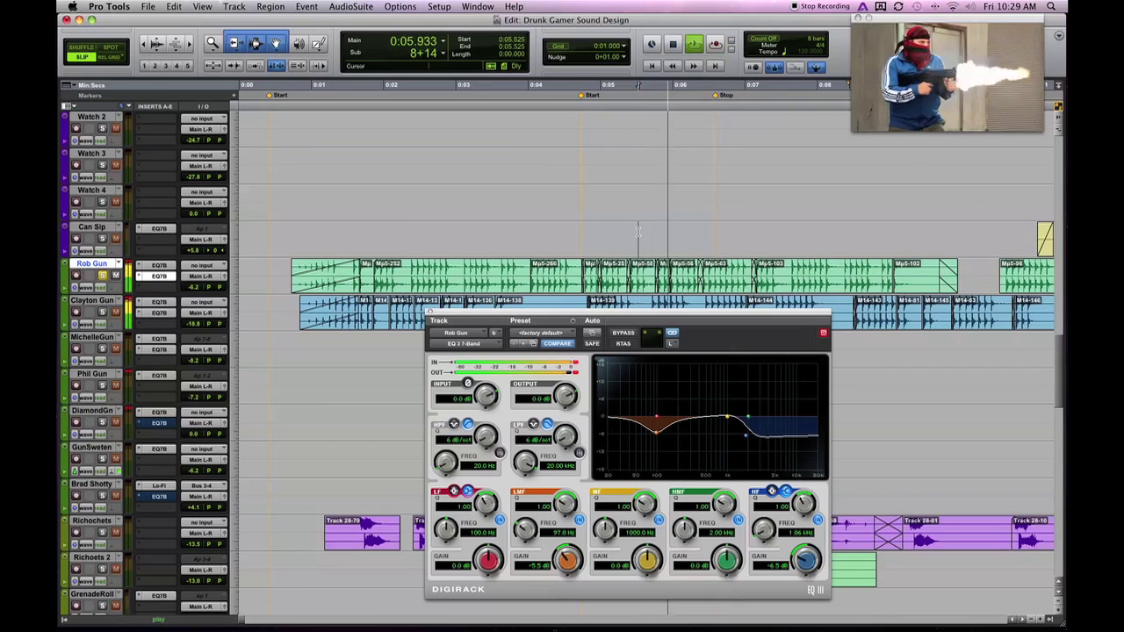
key("space")
left_click_drag(643, 318, 636, 266)
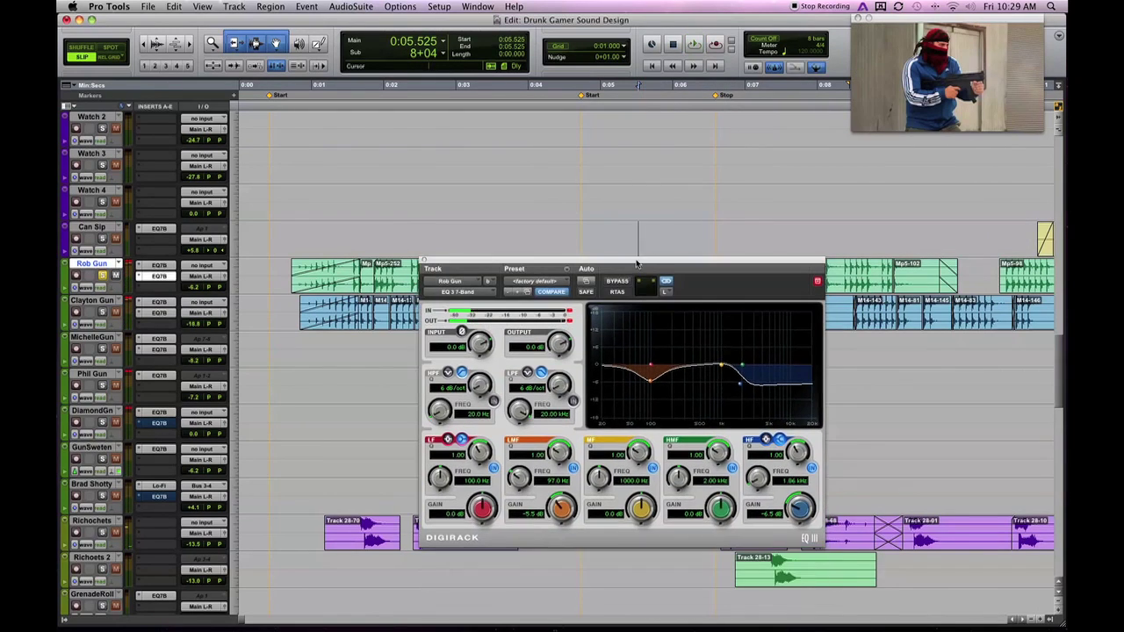
left_click(160, 276)
left_click(501, 274)
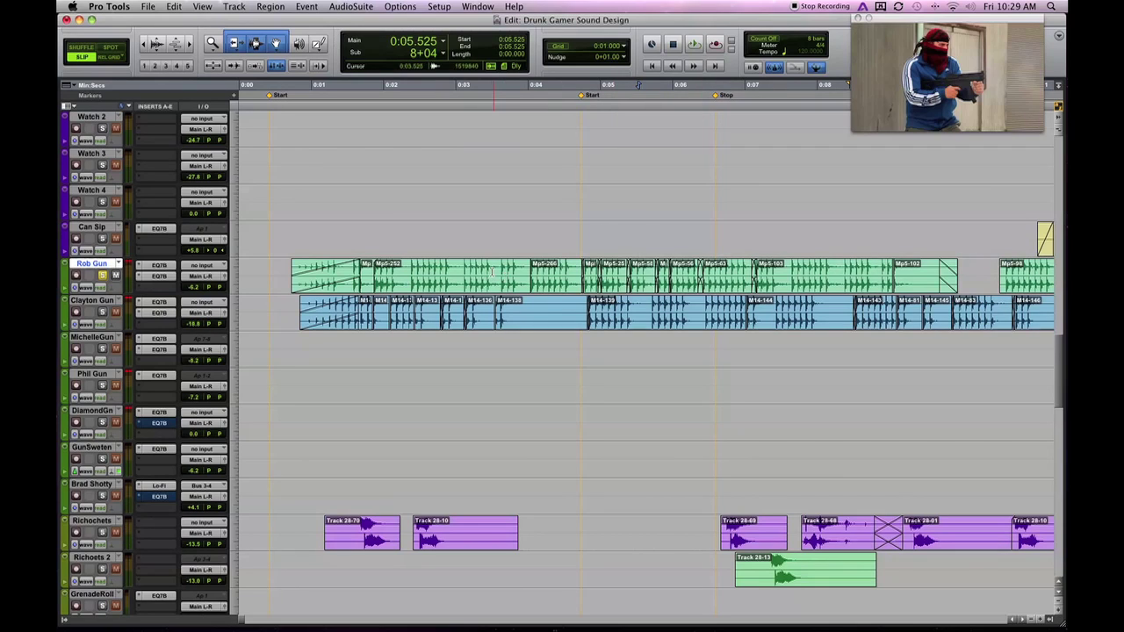
Enable Master Bypass automation for the second EQ 3 7-Band on the Rob Gun track.
left_click(203, 280)
left_click(162, 256)
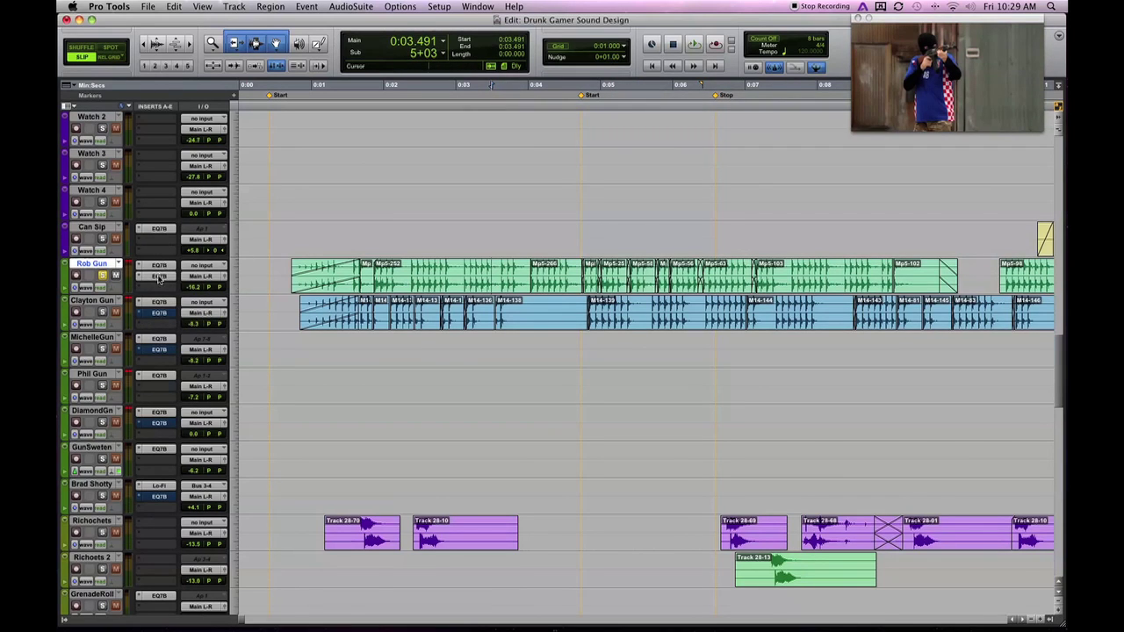
scroll(159, 280, "up", 1)
left_click(159, 317)
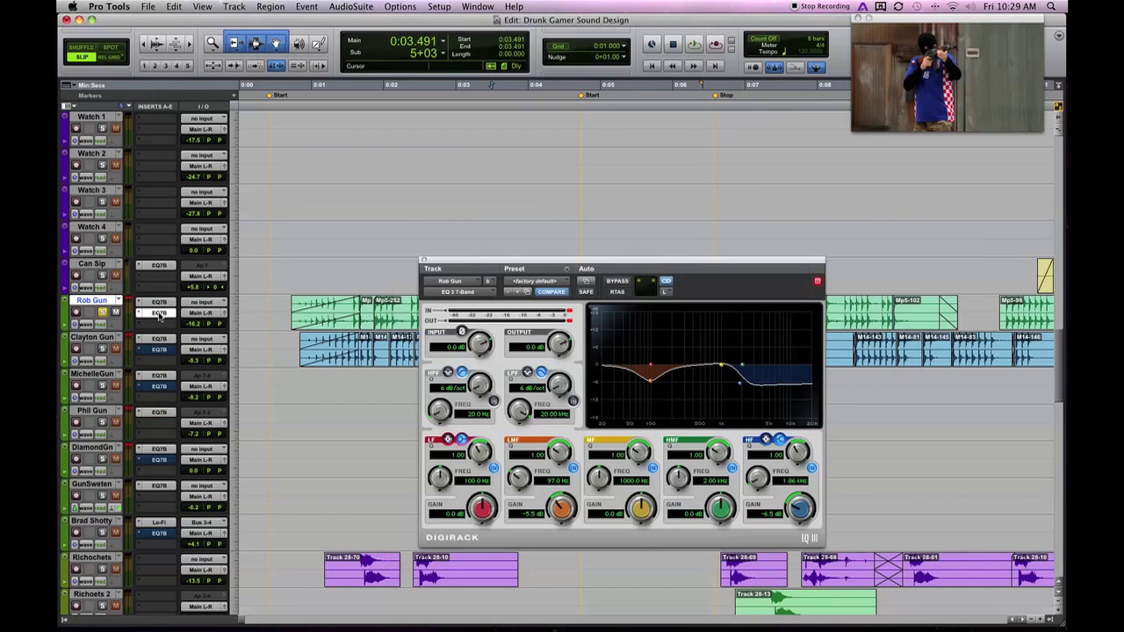
right_click(164, 317)
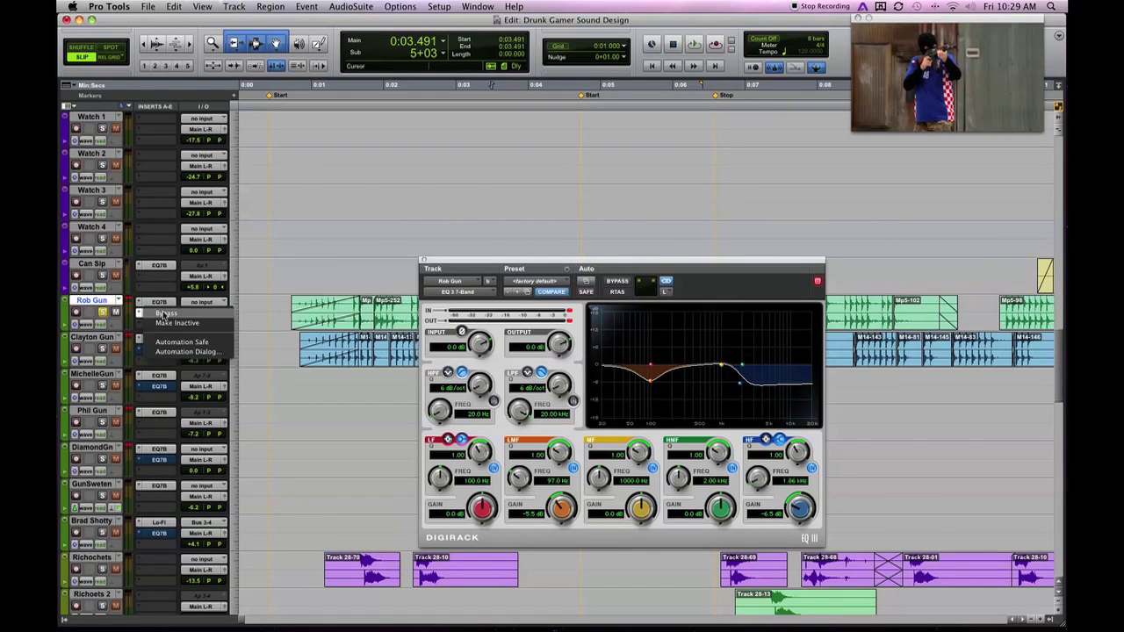
left_click(185, 351)
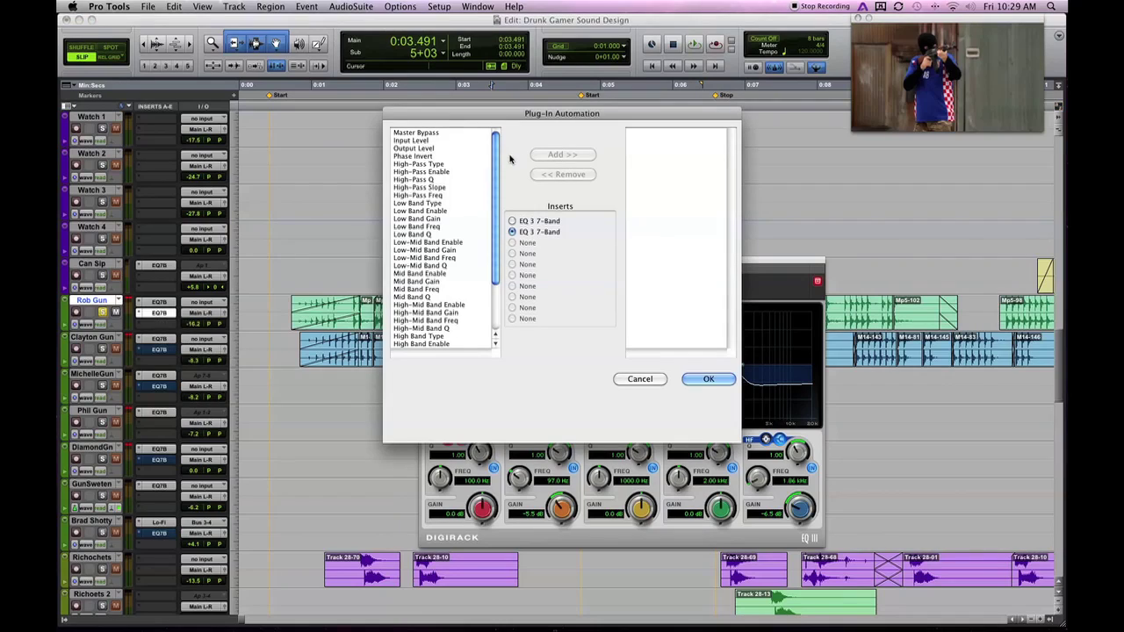
double_click(452, 132)
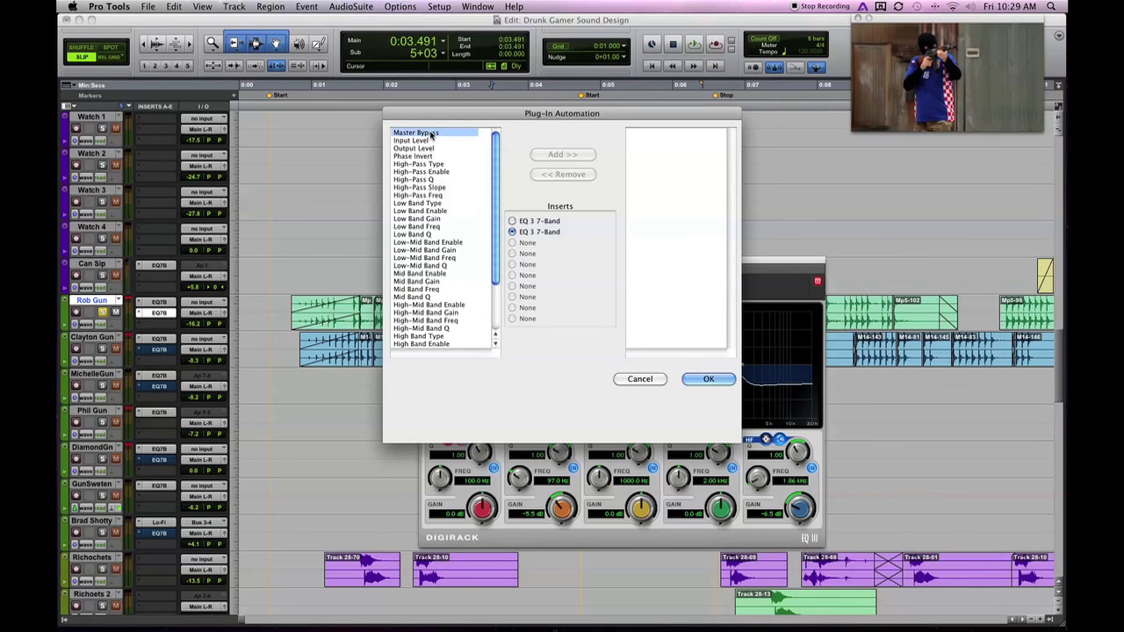
left_click(709, 379)
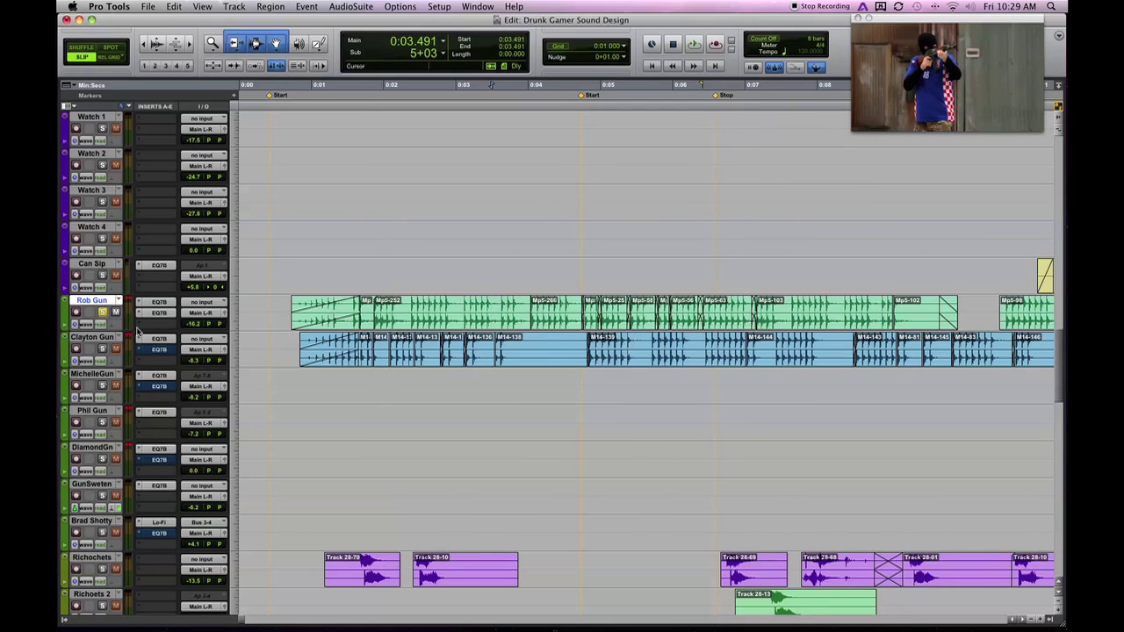
Display the second EQ's Master Bypass automation on the Rob Gun track, with more of the timeline in view.
left_click(85, 325)
mouse_move(154, 384)
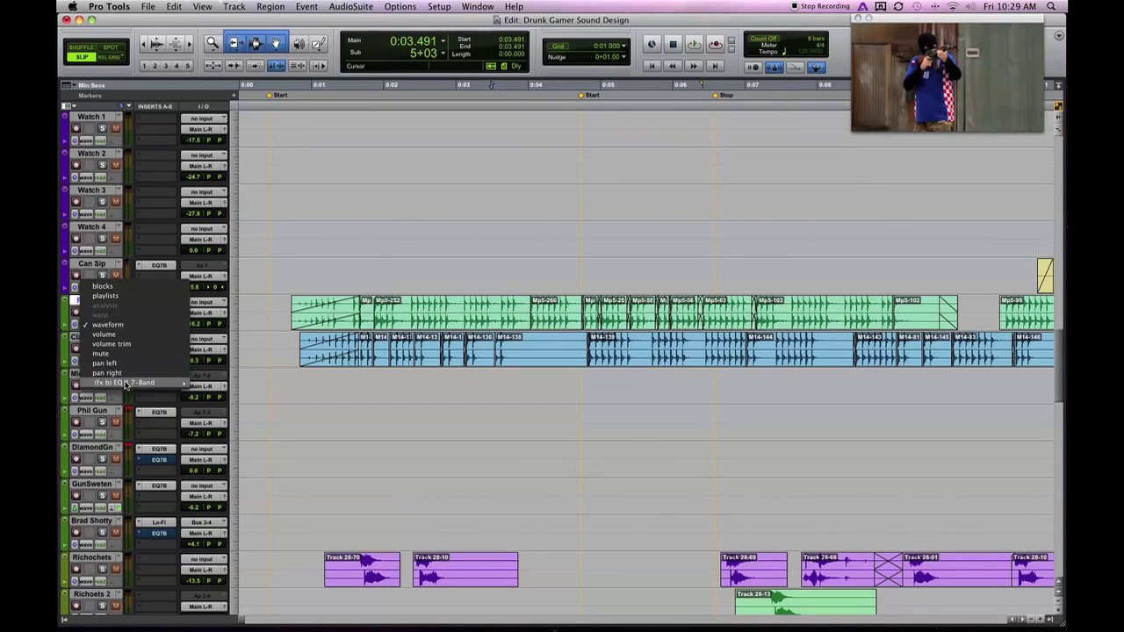
left_click(225, 383)
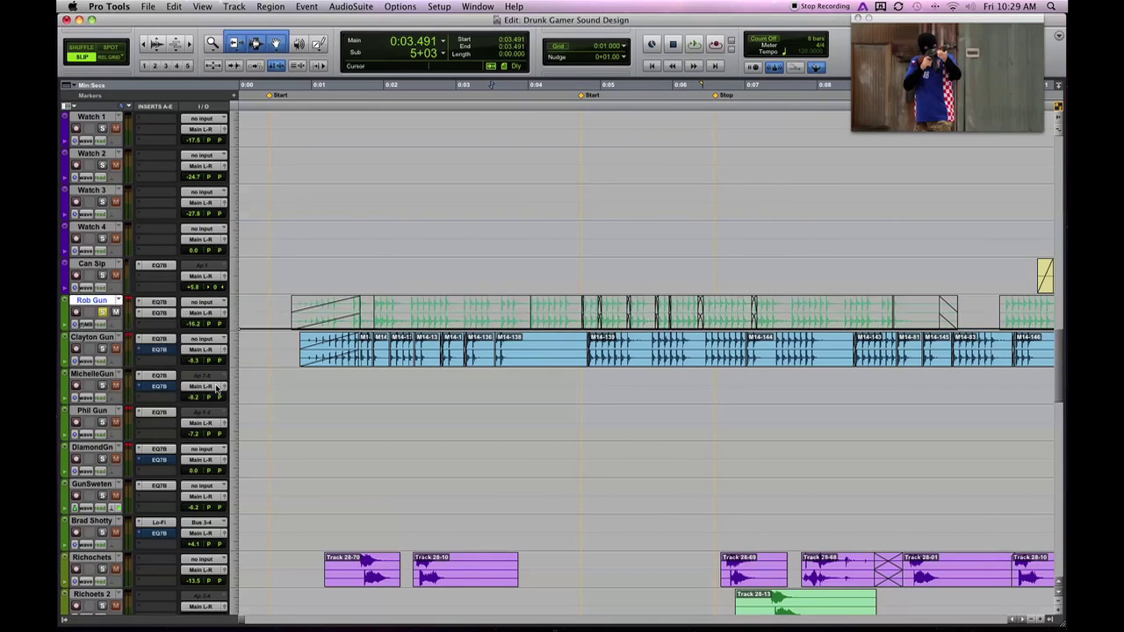
key("super+bracketleft")
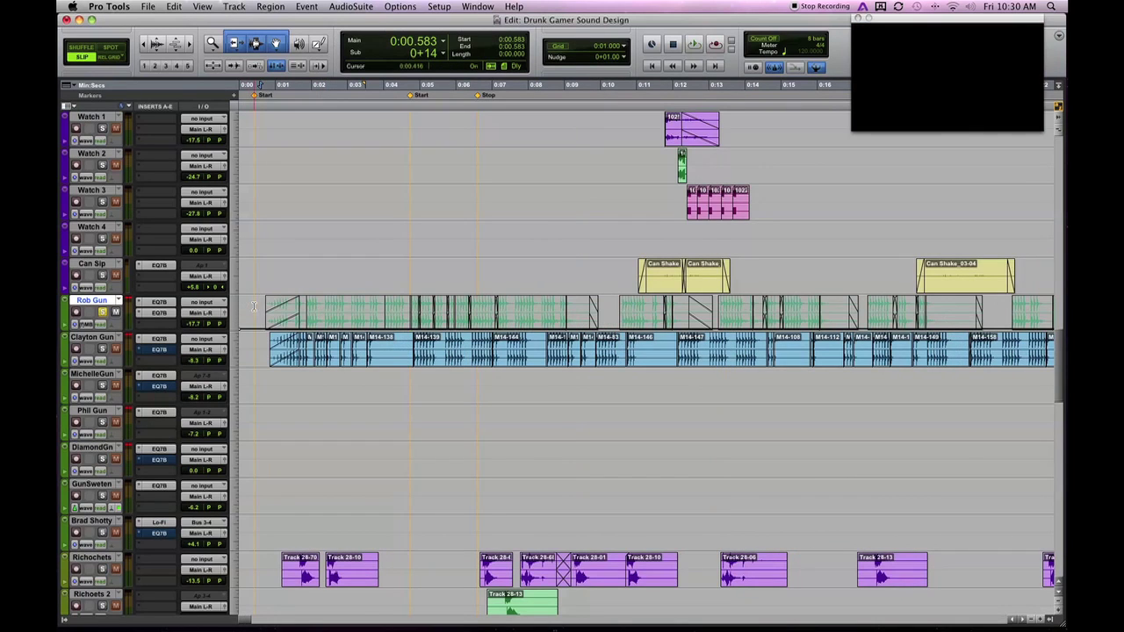
Automate the second EQ's Master Bypass to bypassed on the Rob Gun track from 0:00.566 to 0:04.816, covering the gunman's close-up.
left_click(159, 313)
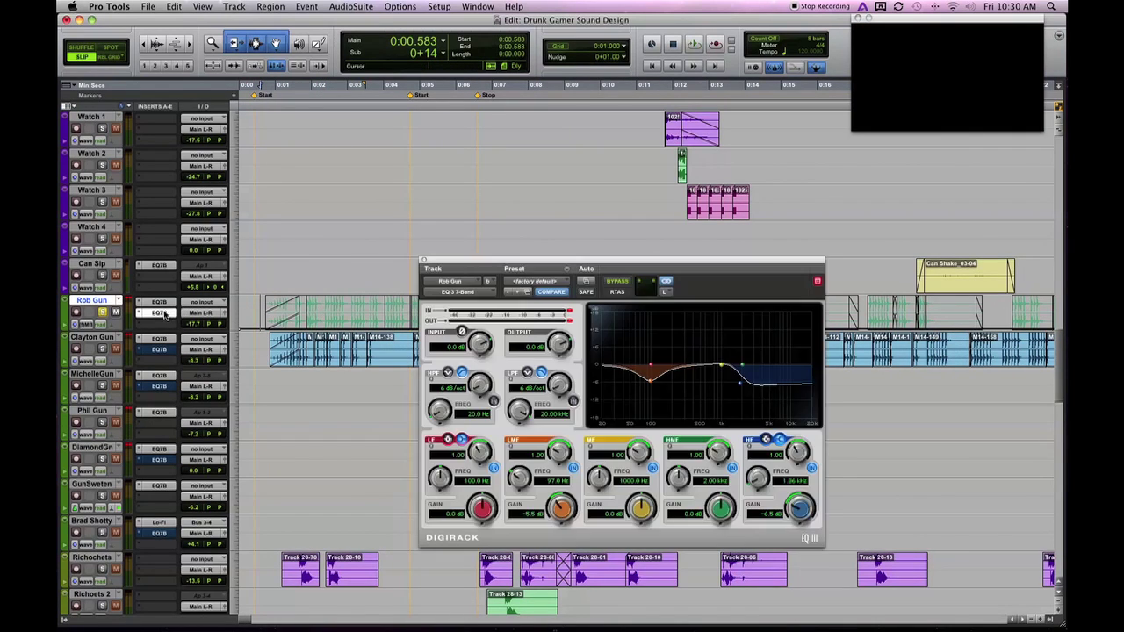
left_click(159, 313)
left_click_drag(272, 311, 413, 419)
scroll(368, 351, "up", 3)
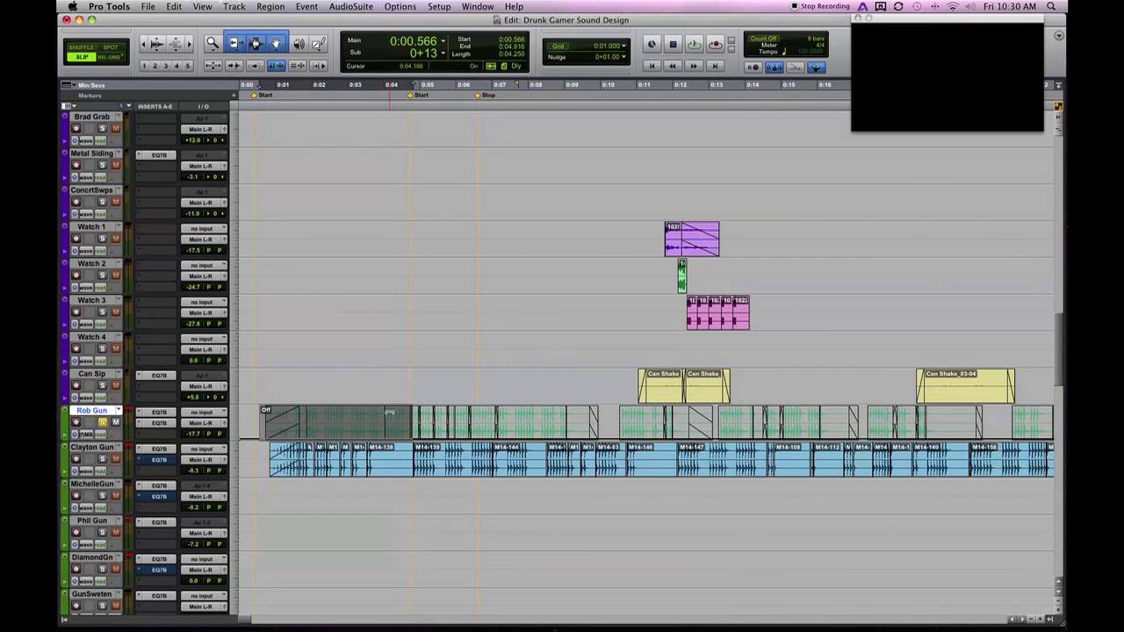
left_click(369, 421)
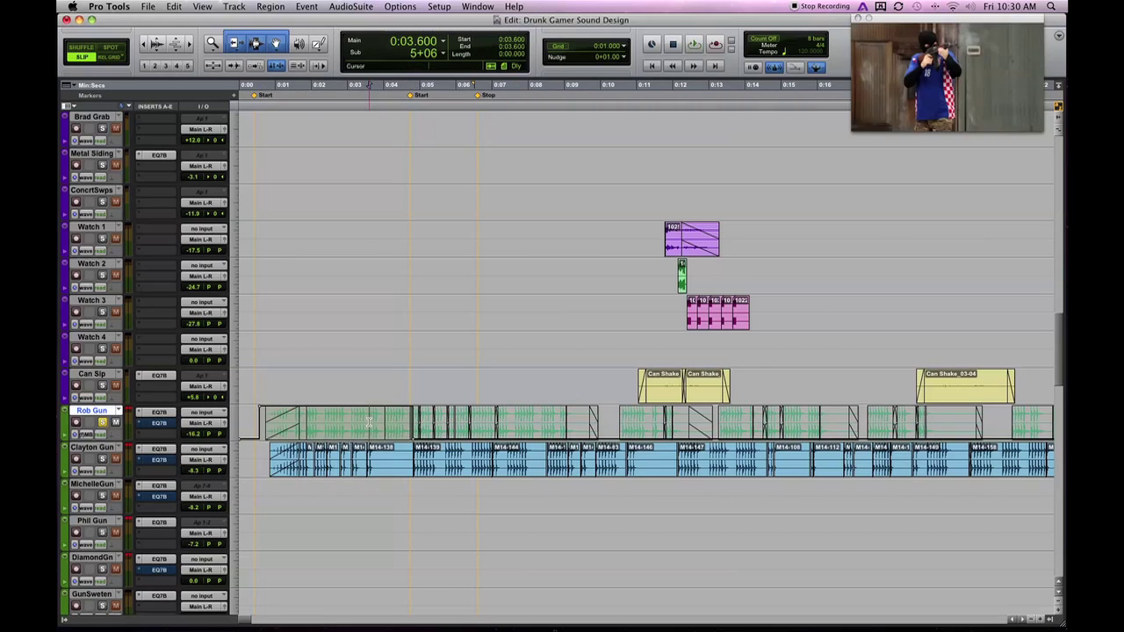
Leave the second EQ active from the close-up's end to 0:06.650 on Rob Gun, and automate it bypassed from 0:06.650 to 0:23.516.
left_click(411, 421)
left_click_drag(421, 421, 859, 421)
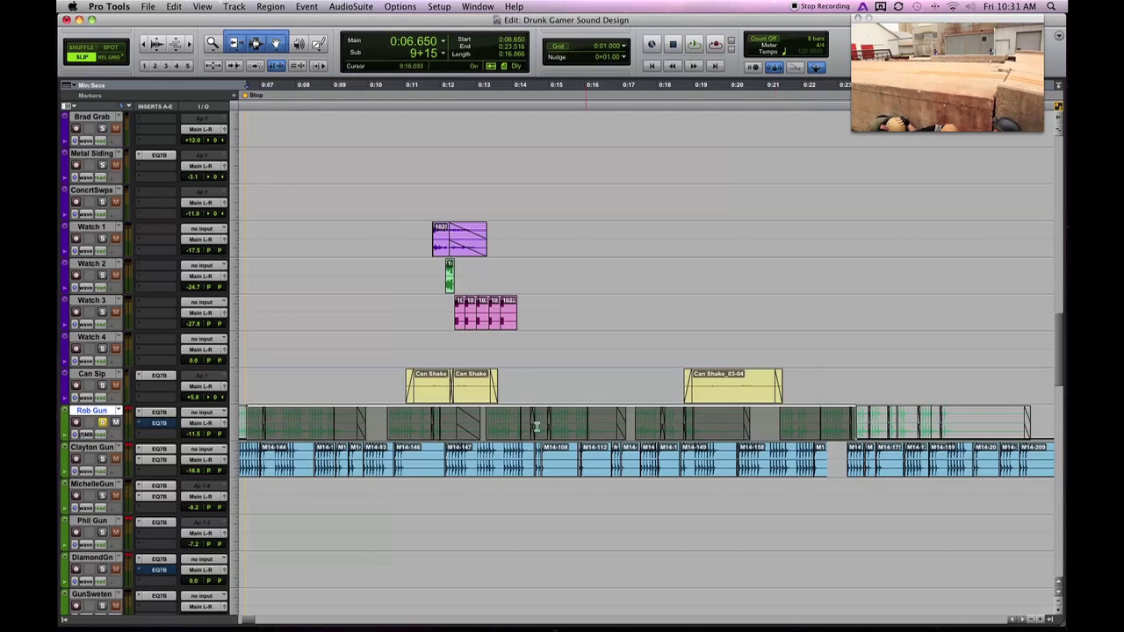
scroll(318, 444, "left", 10)
Audition the bypass automation across the picture cuts, playing from about 0:04.016.
left_click(394, 420)
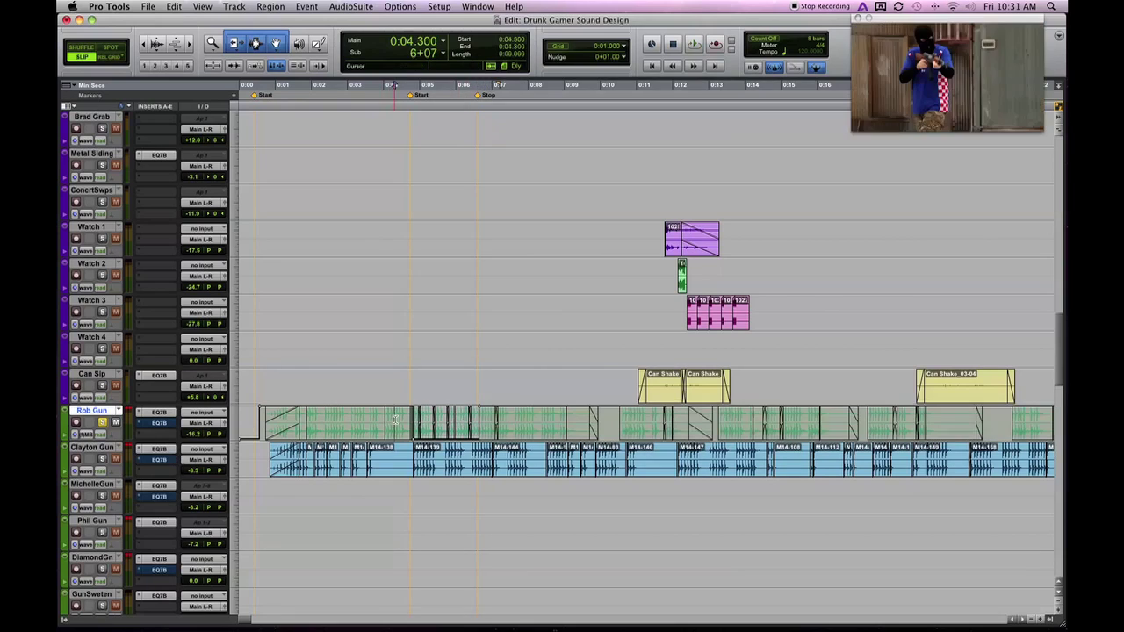
left_click(386, 425)
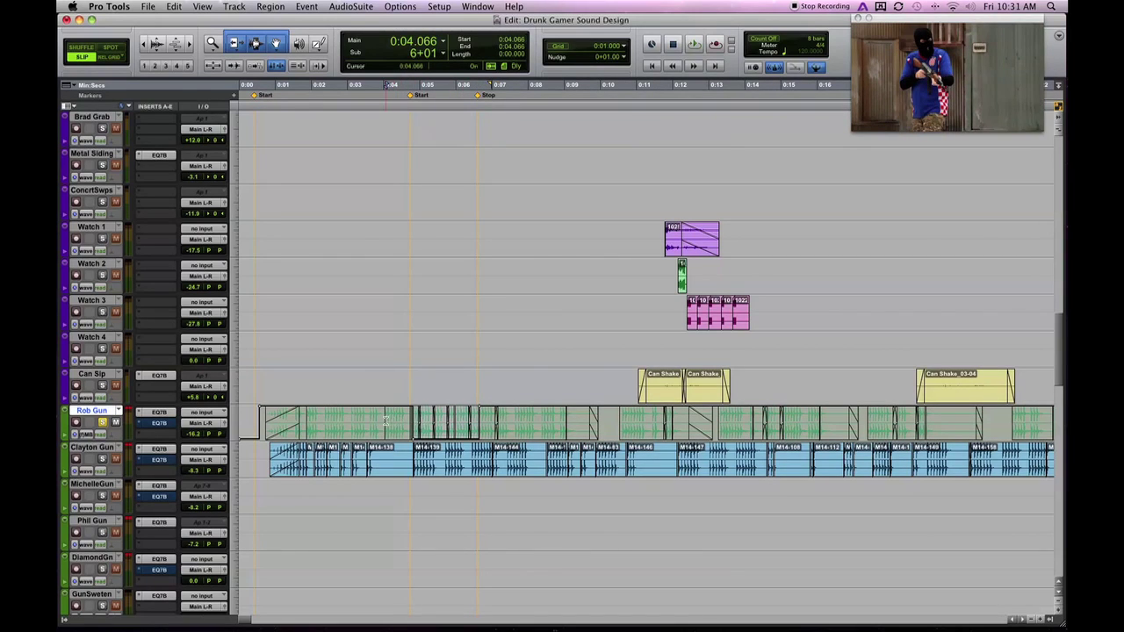
left_click(401, 421)
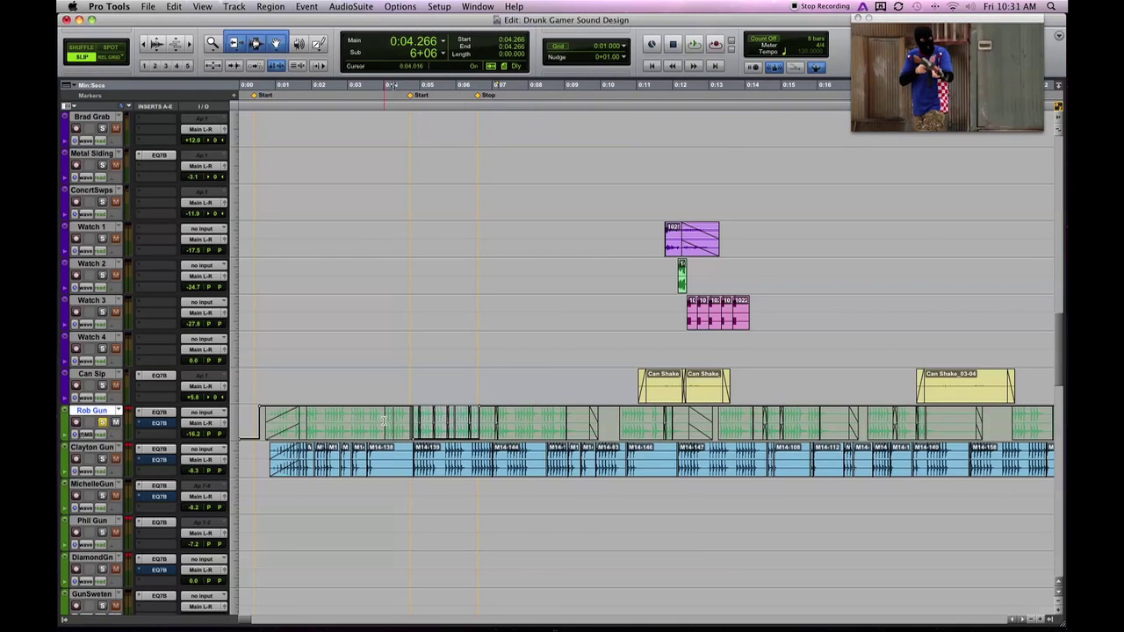
left_click(383, 421)
key("space")
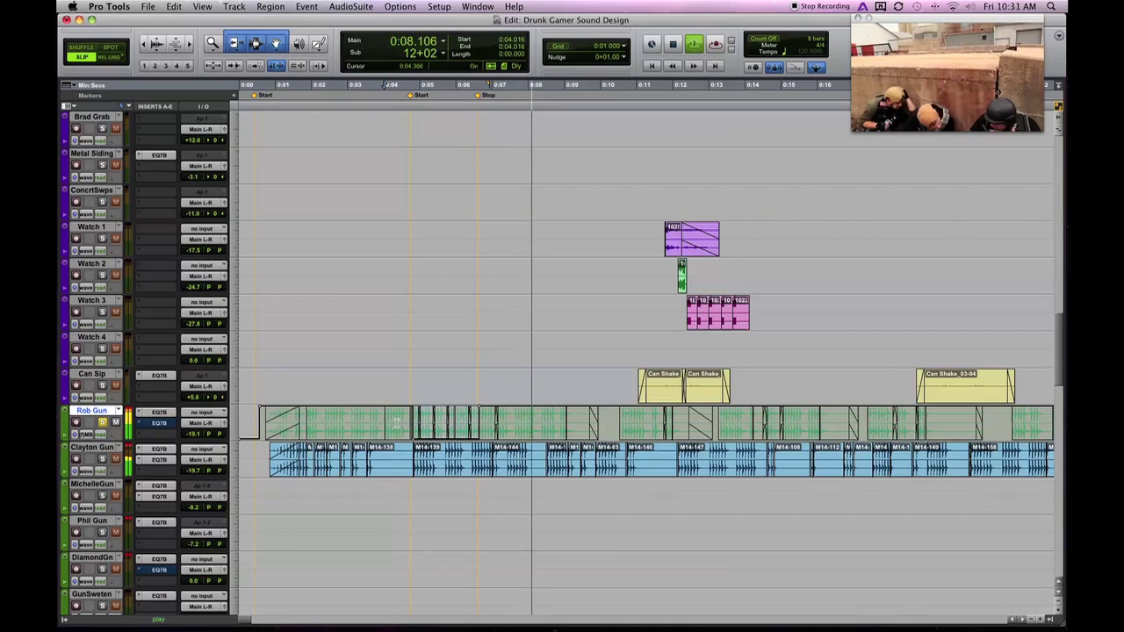
key("space")
left_click(402, 424)
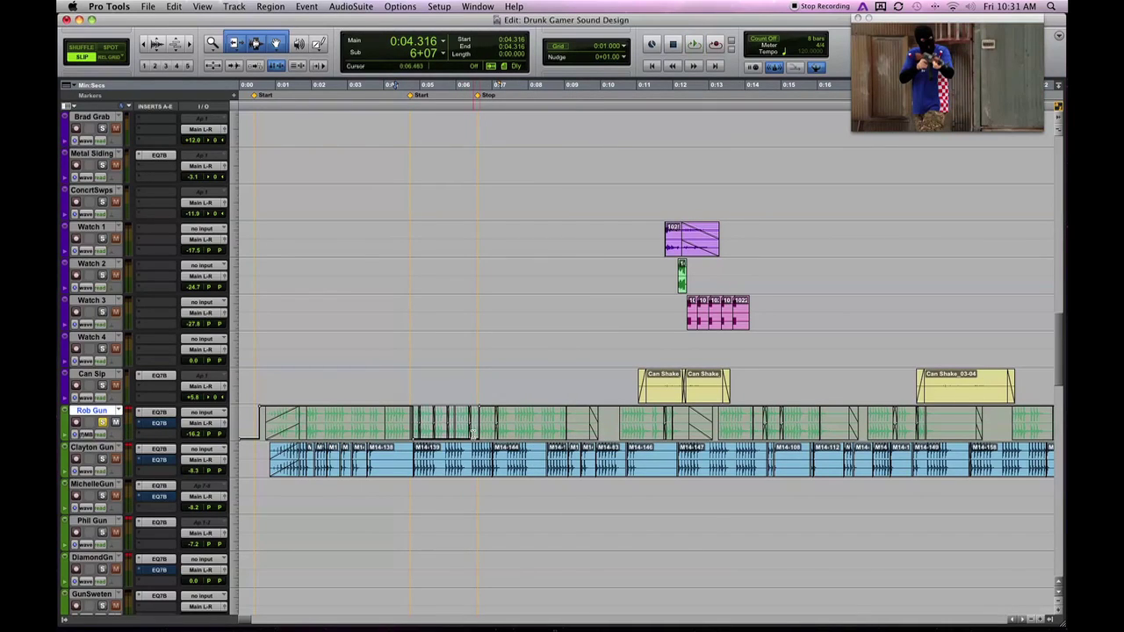
Display the EQ Master Bypass automation on Clayton Gun and the other gun tracks as well.
scroll(374, 446, "down", 2)
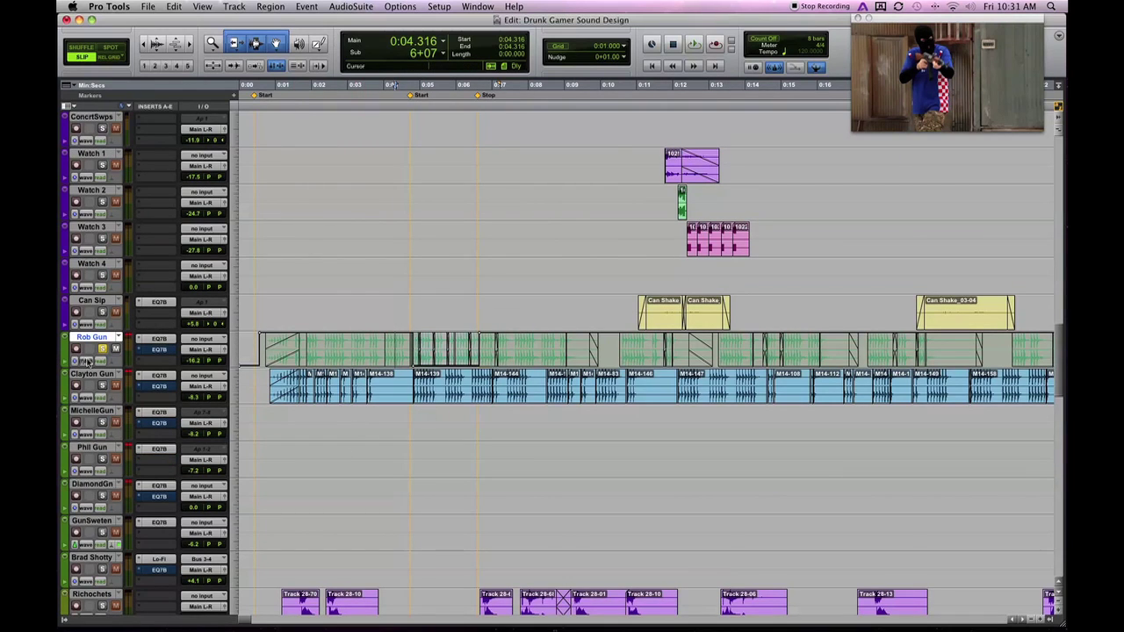
left_click(85, 361)
left_click(230, 362)
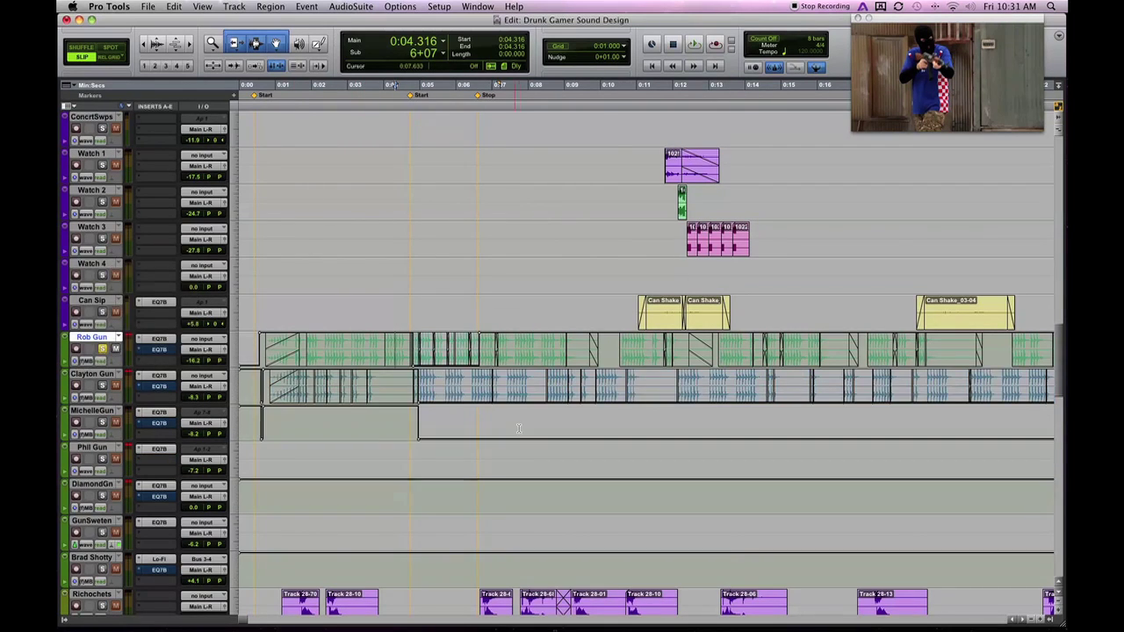
Place the playback position at 0:16.200 and insert an EQ 3 7-Band in the Phil ADR track's first insert slot.
key("super+bracketleft")
key("super+bracketleft")
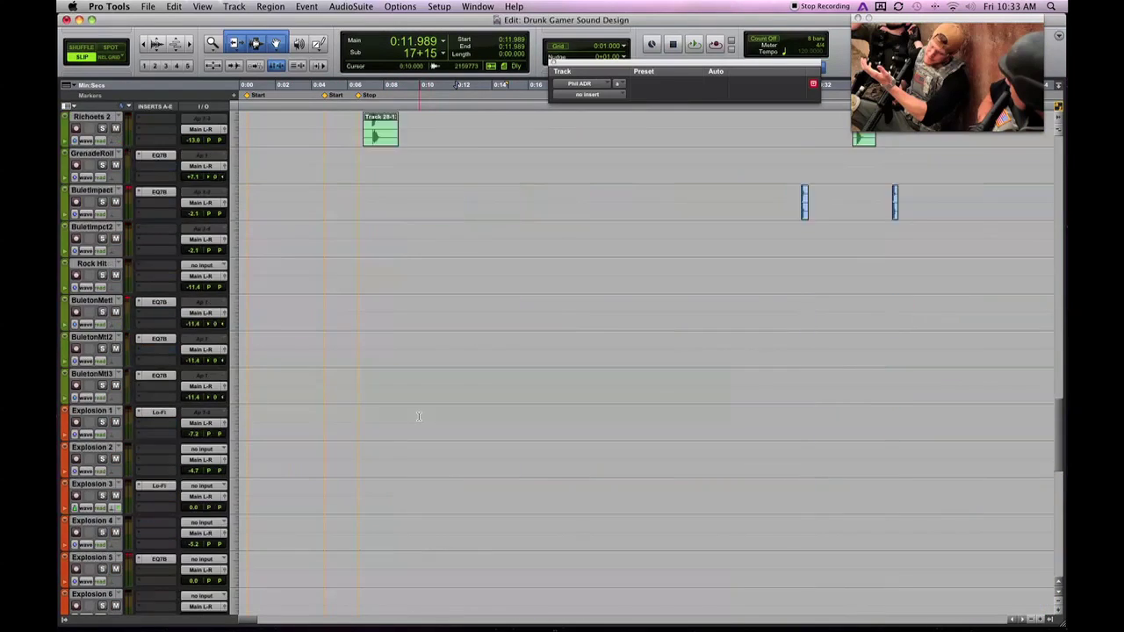
scroll(419, 417, "down", 15)
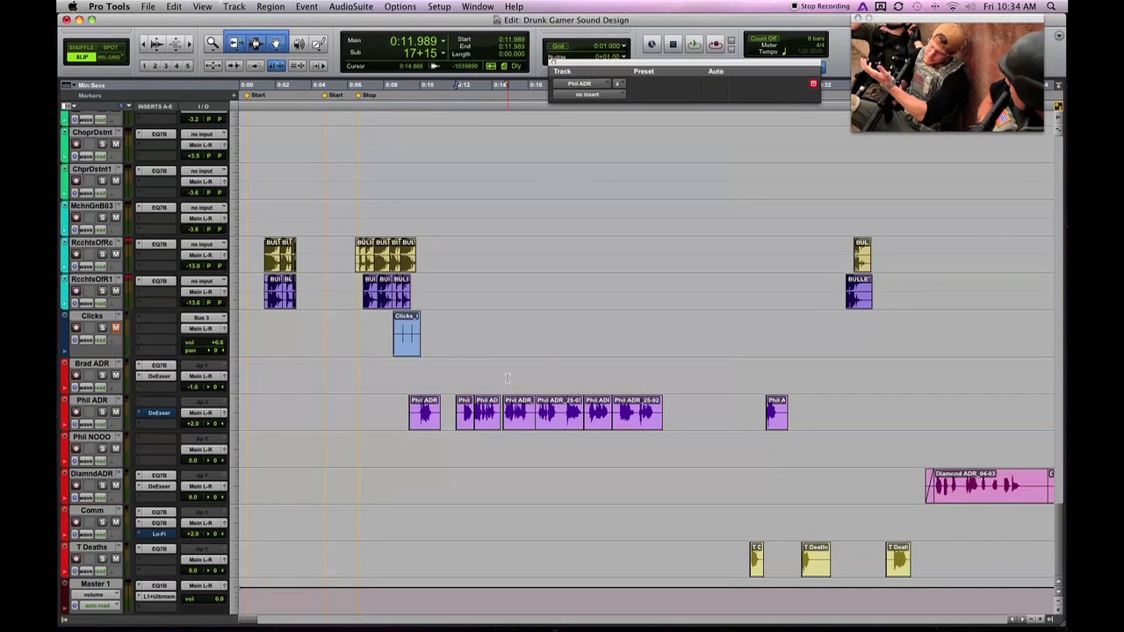
left_click(547, 379)
left_click(531, 369)
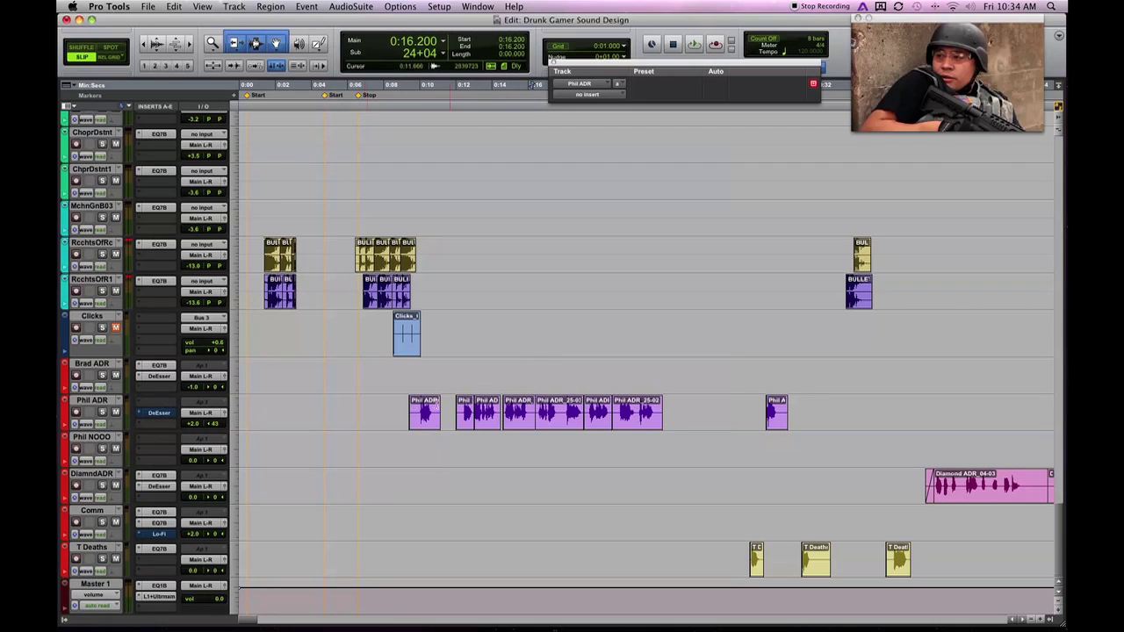
left_click(154, 403)
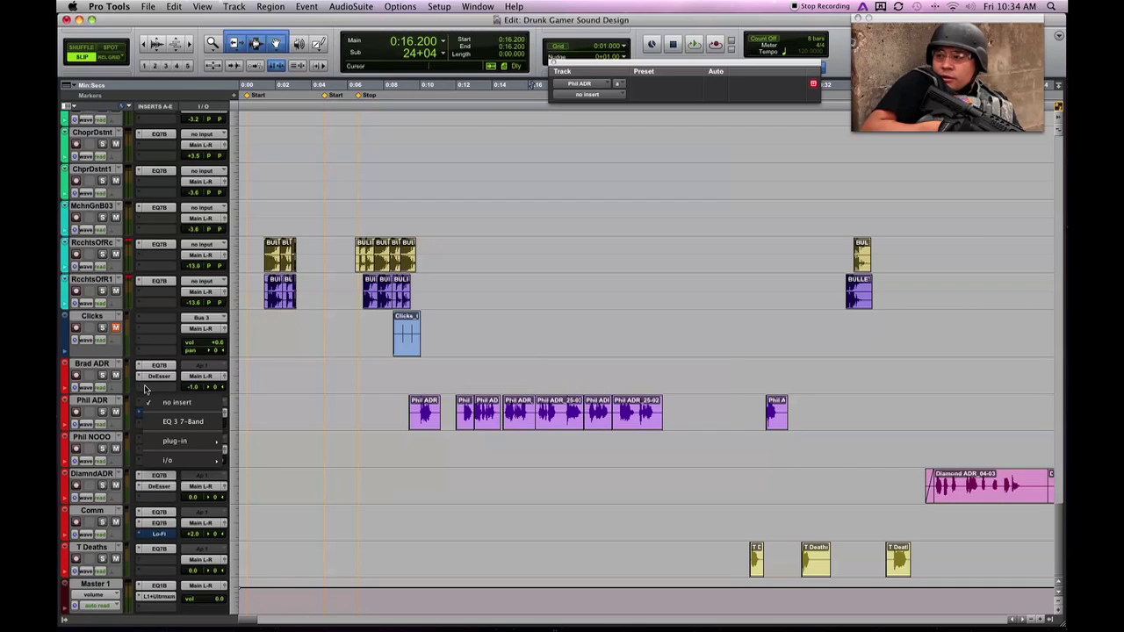
left_click(180, 423)
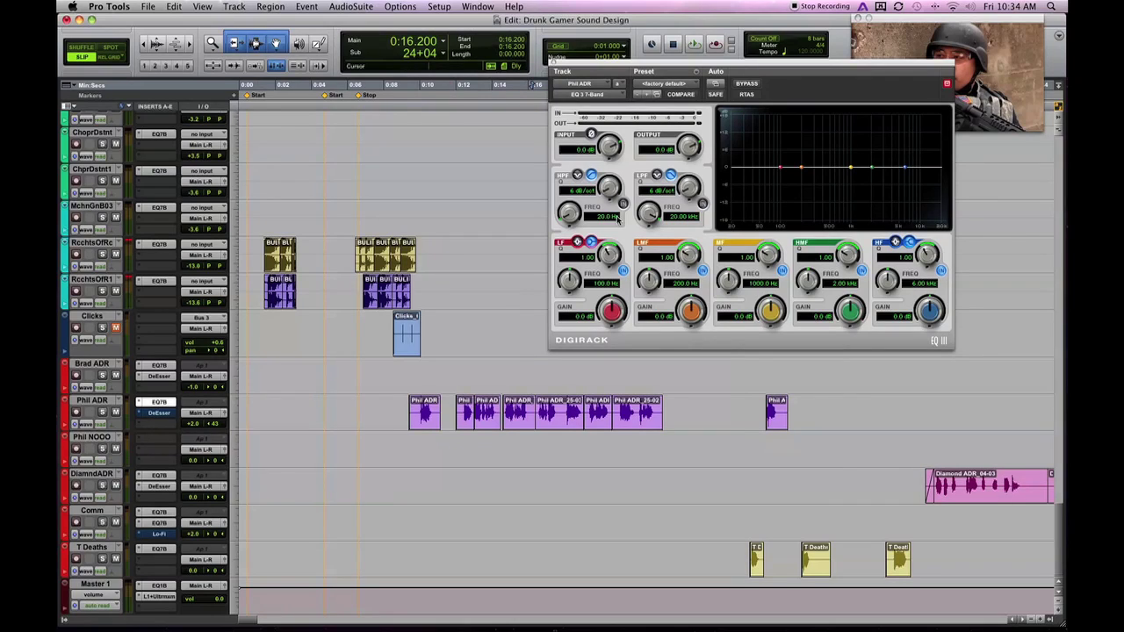
Solo the Phil ADR track and audition the dialogue from 0:16.200, with the EQ window moved clear of the clips.
left_click(101, 412)
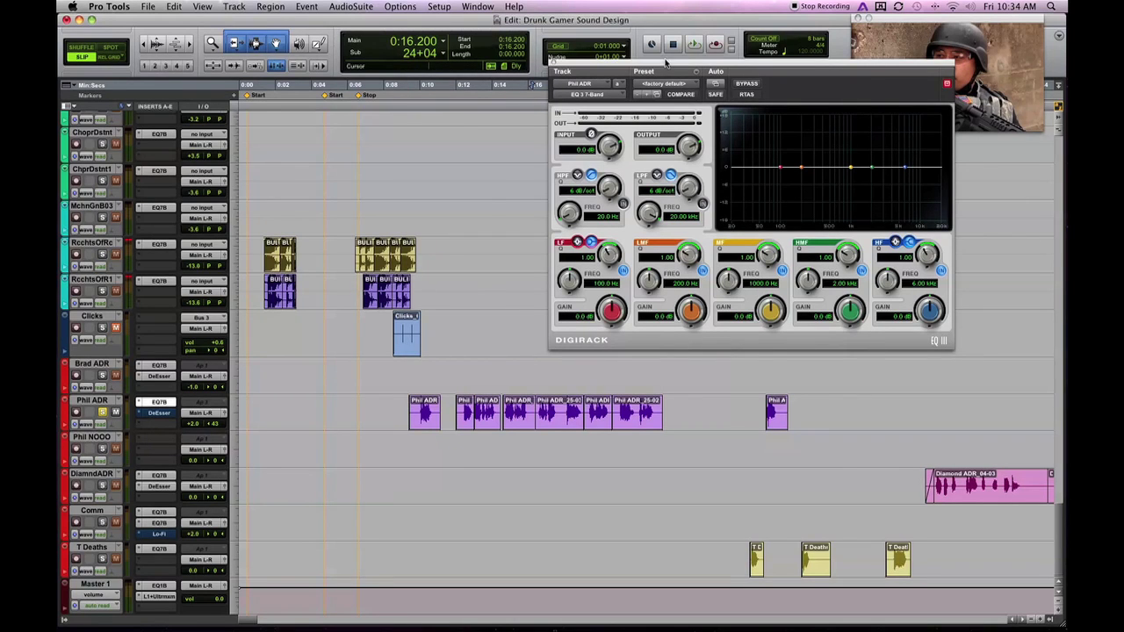
left_click_drag(665, 61, 317, 34)
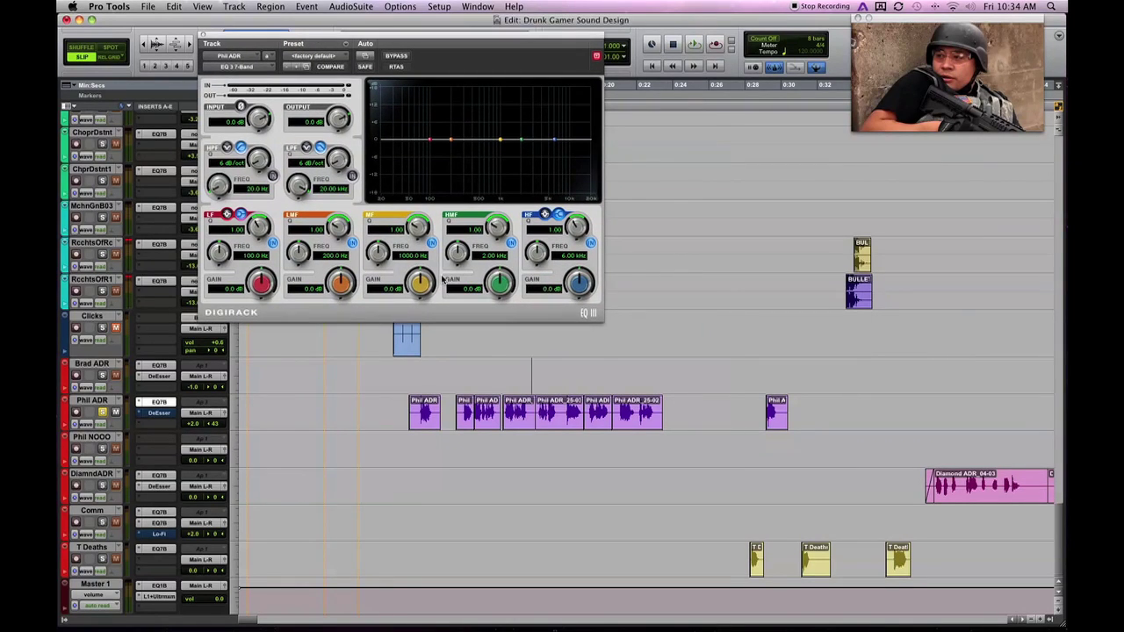
key("space")
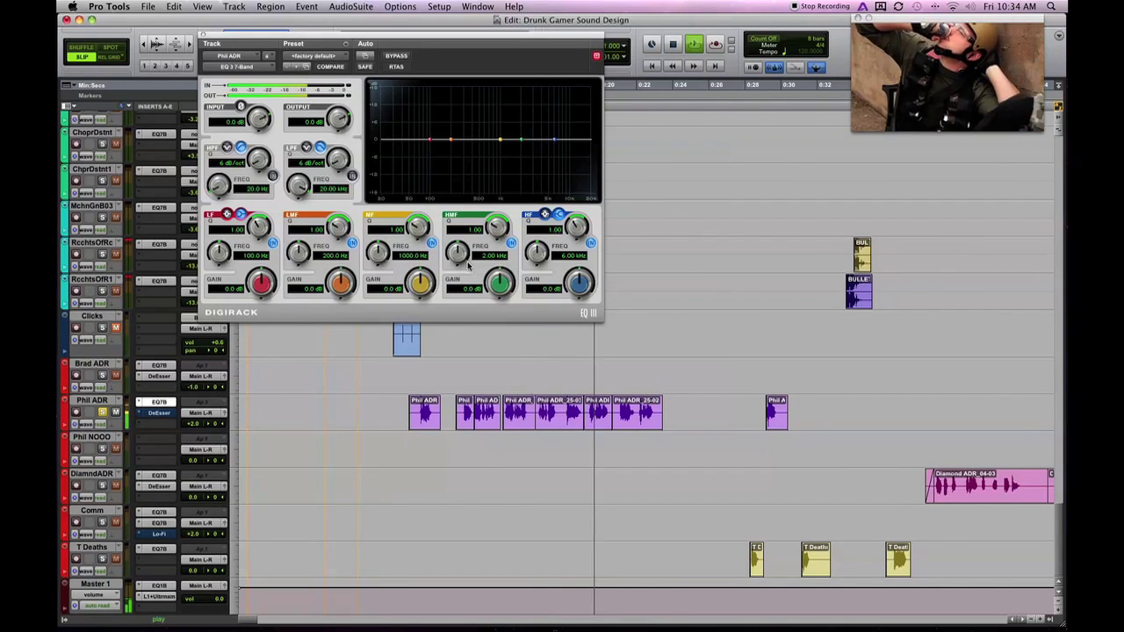
key("space")
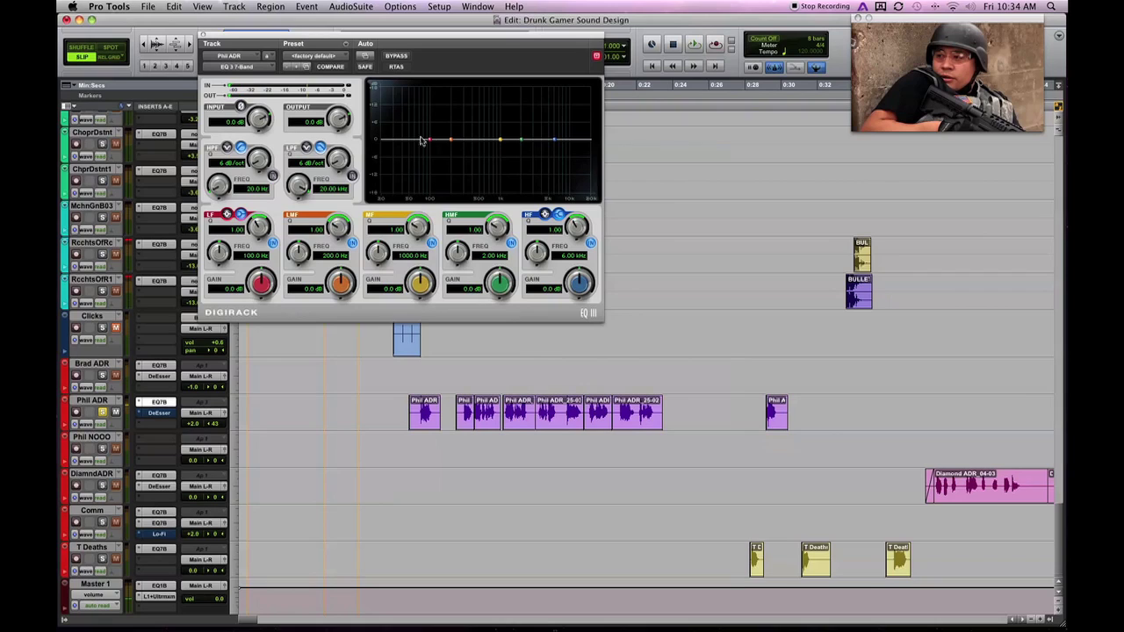
Cut the low band on Phil ADR's EQ by 12 dB at about 92 Hz and audition the dialogue.
left_click_drag(430, 143, 426, 211)
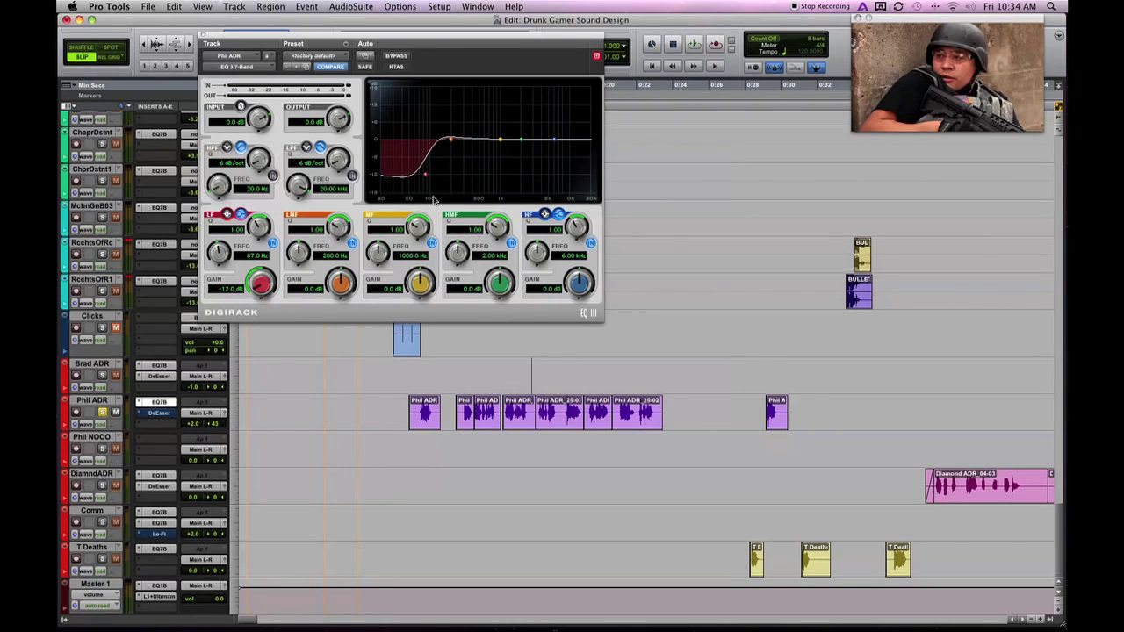
left_click_drag(425, 178, 428, 176)
key("space")
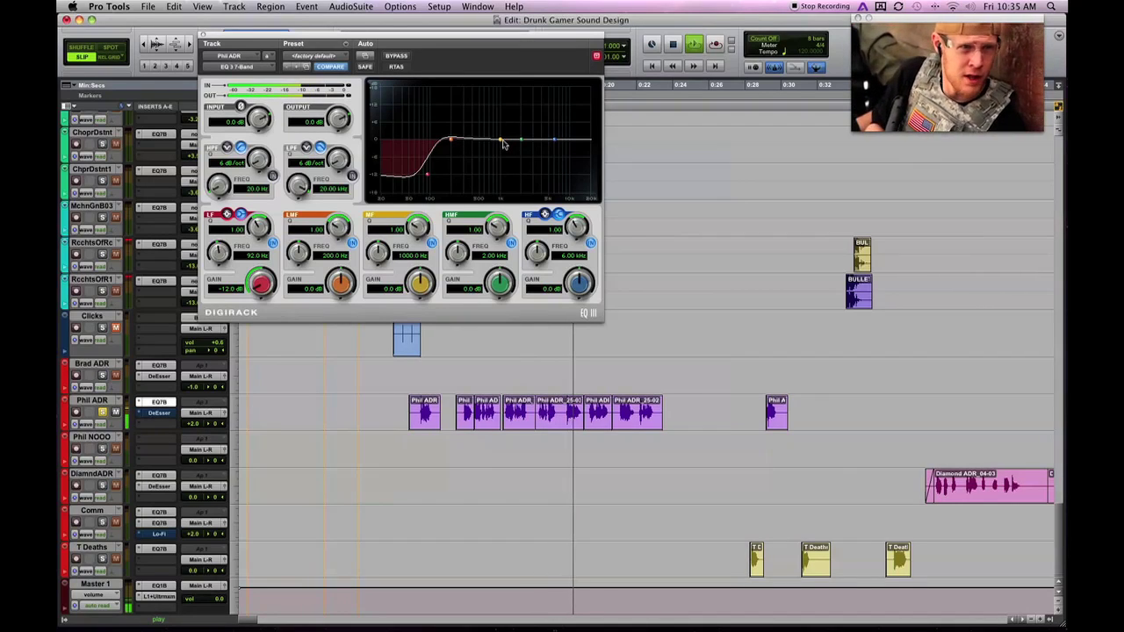
key("space")
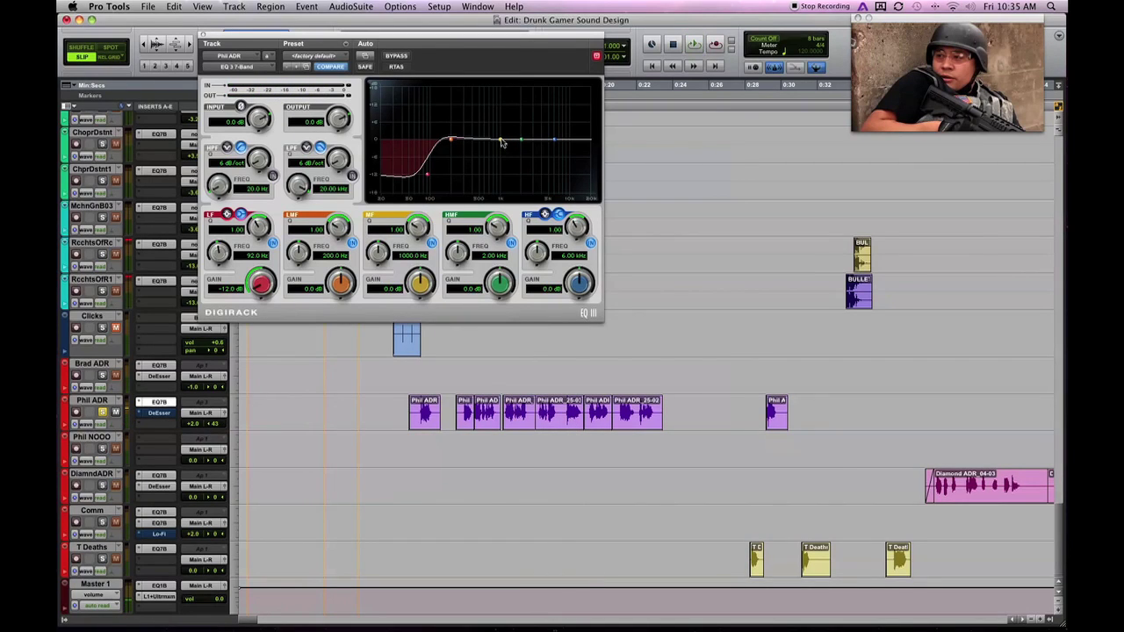
Cut the mid band about 7.6 dB at 912 Hz and the low-mid band about 4.5 dB at 151 Hz, auditioning each change.
mouse_move(501, 143)
left_mouse_down()
mouse_move(490, 147)
mouse_move(516, 155)
mouse_move(494, 151)
mouse_move(514, 155)
mouse_move(497, 162)
left_mouse_up()
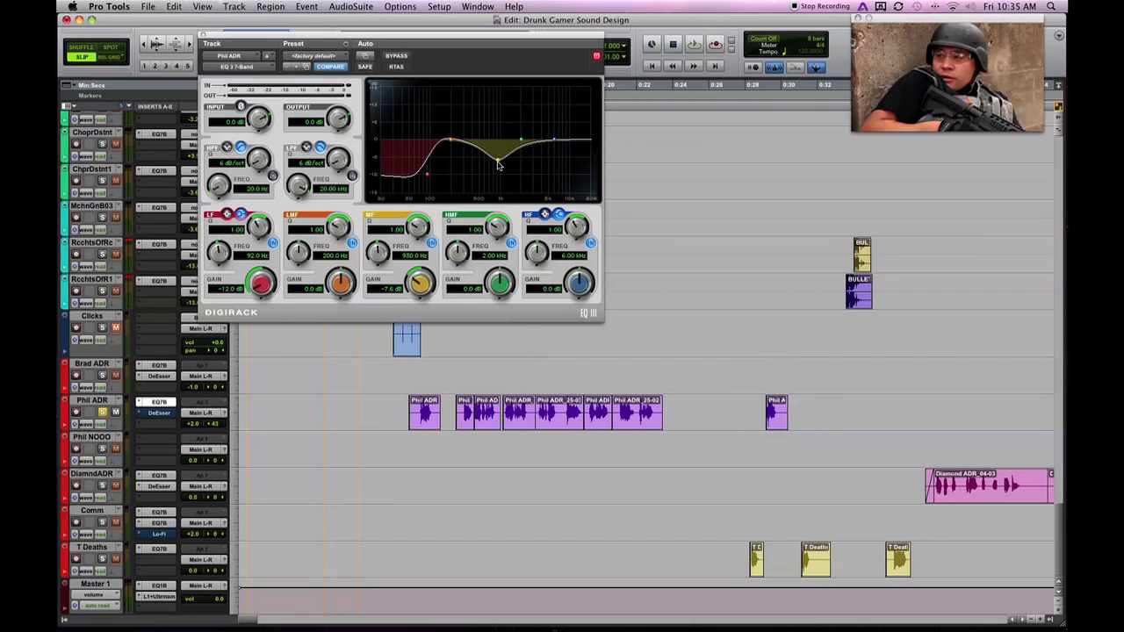
key("space")
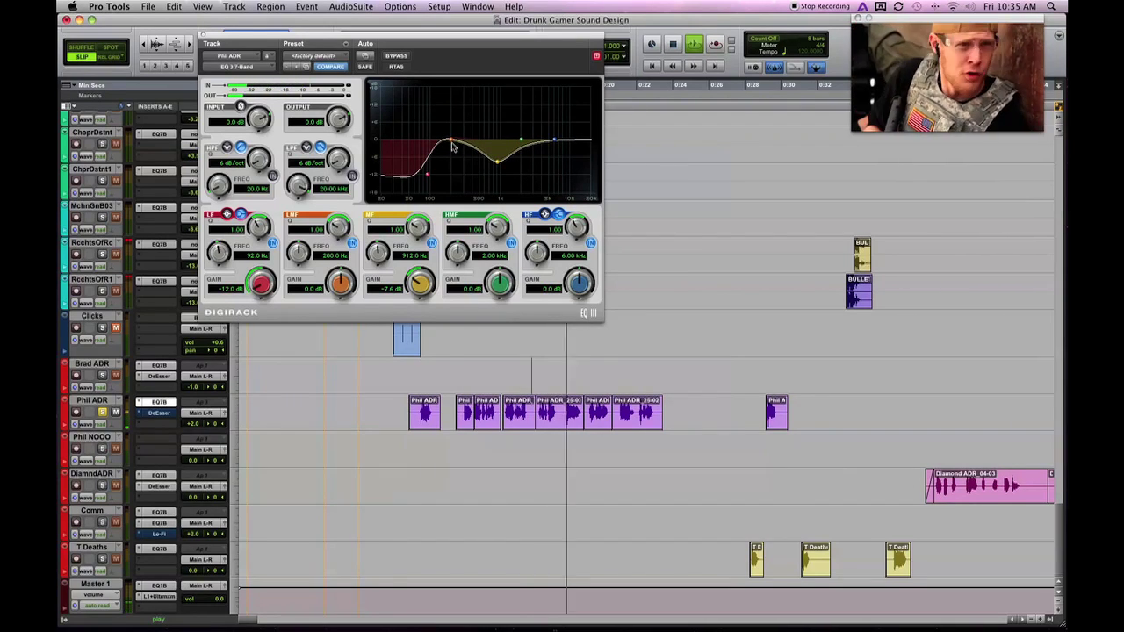
key("space")
mouse_move(452, 142)
left_mouse_down()
mouse_move(432, 158)
mouse_move(444, 155)
left_mouse_up()
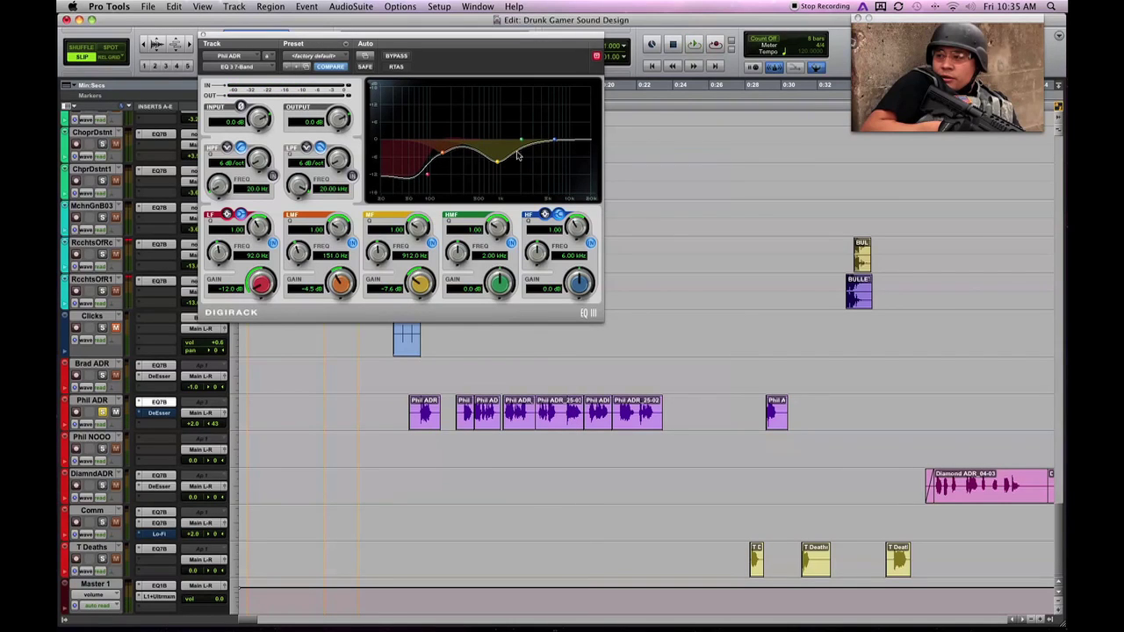
key("space")
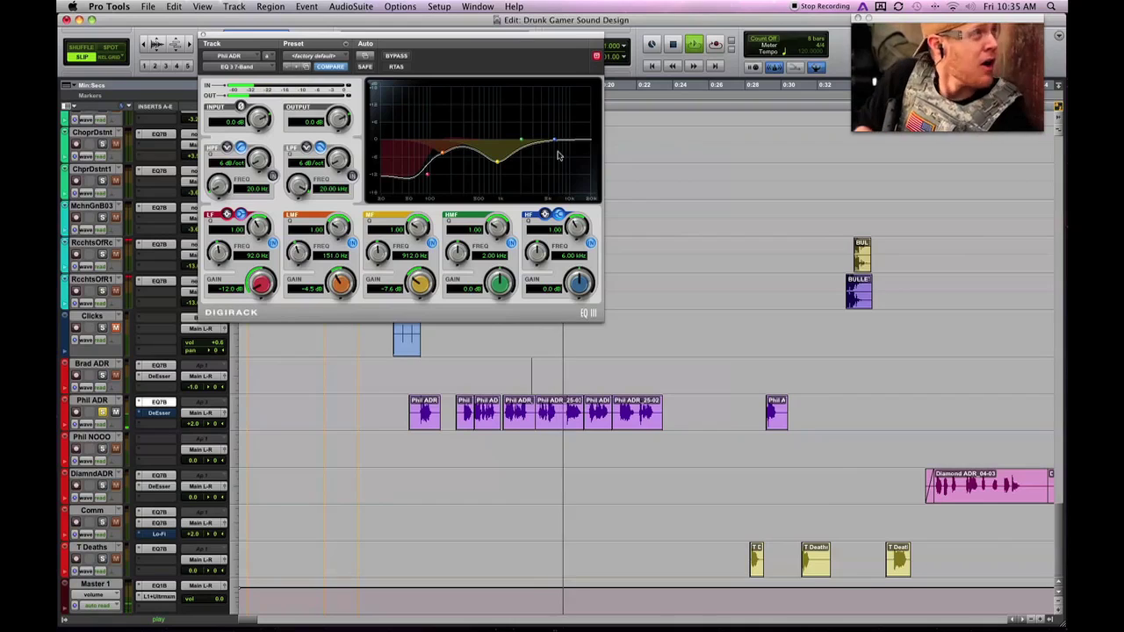
key("space")
Boost the high-mid band about 4.3 dB at 5.06 kHz and the high band about 4.1 dB at 8.05 kHz while auditioning.
left_click_drag(521, 143, 554, 132)
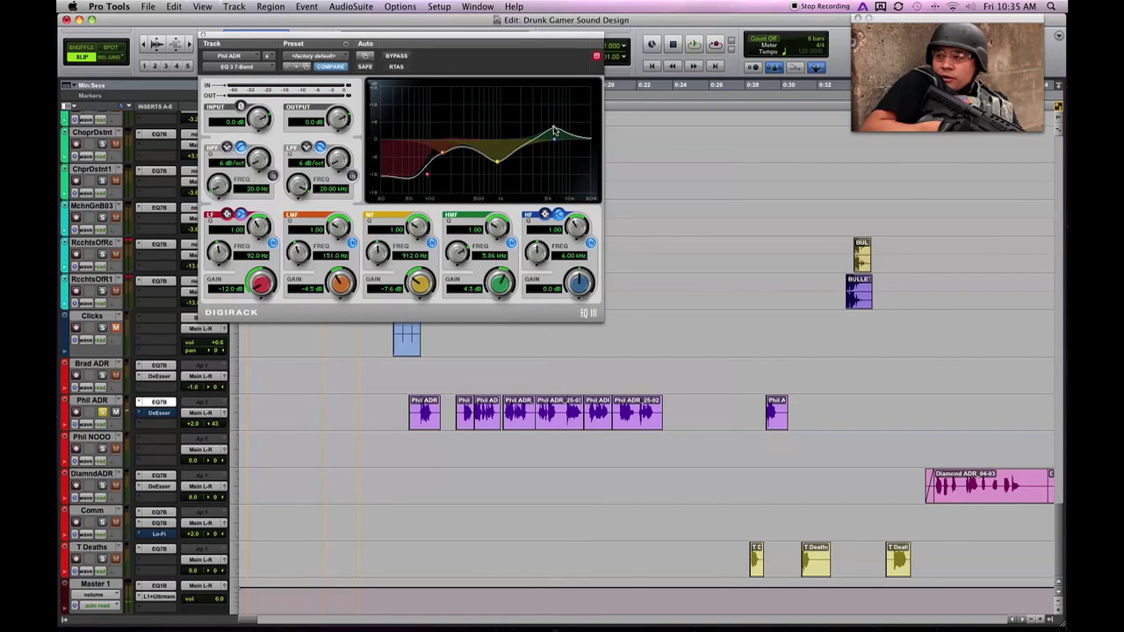
key("space")
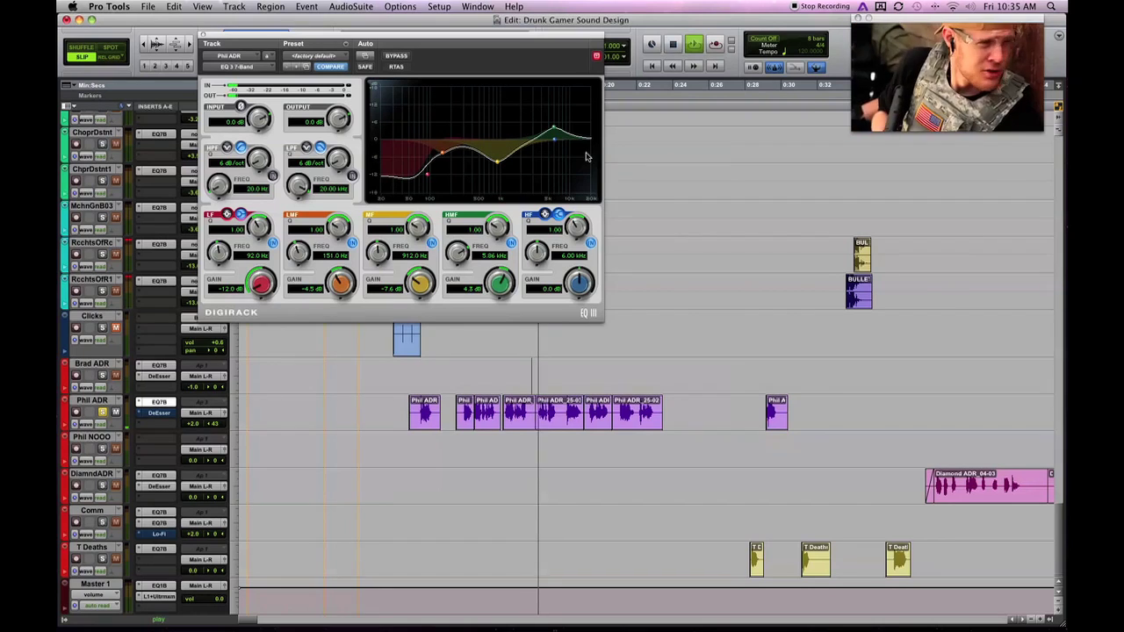
mouse_move(555, 137)
left_mouse_down()
mouse_move(565, 130)
mouse_move(554, 129)
left_mouse_up()
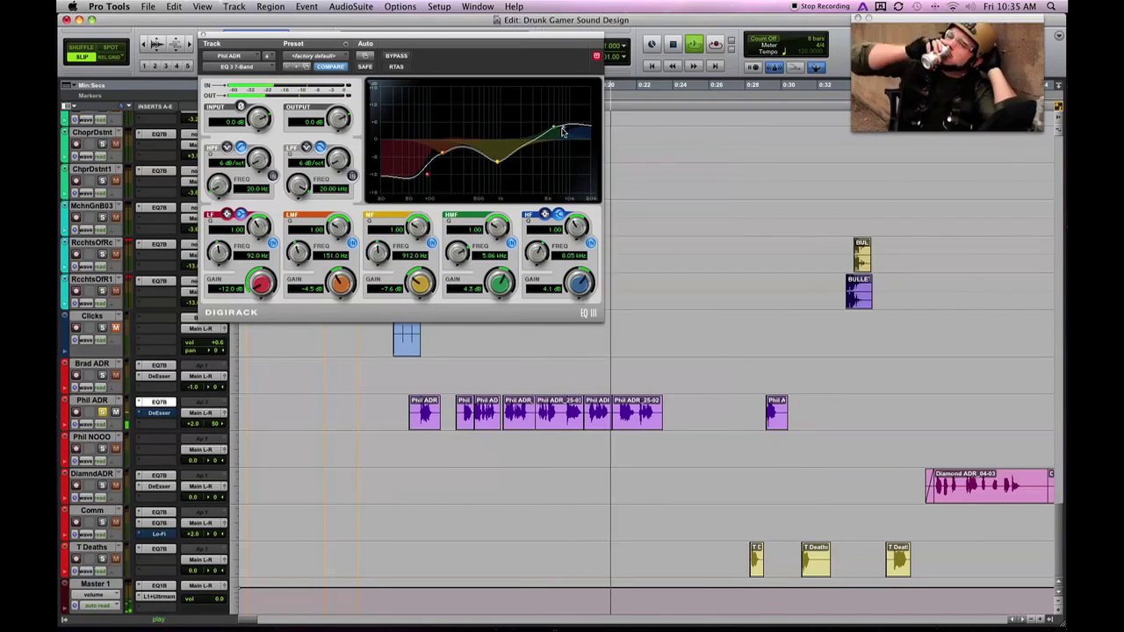
key("space")
Unsolo the Phil ADR track, audition the equalized dialogue within the full mix, and close the EQ window.
left_click(101, 413)
key("space")
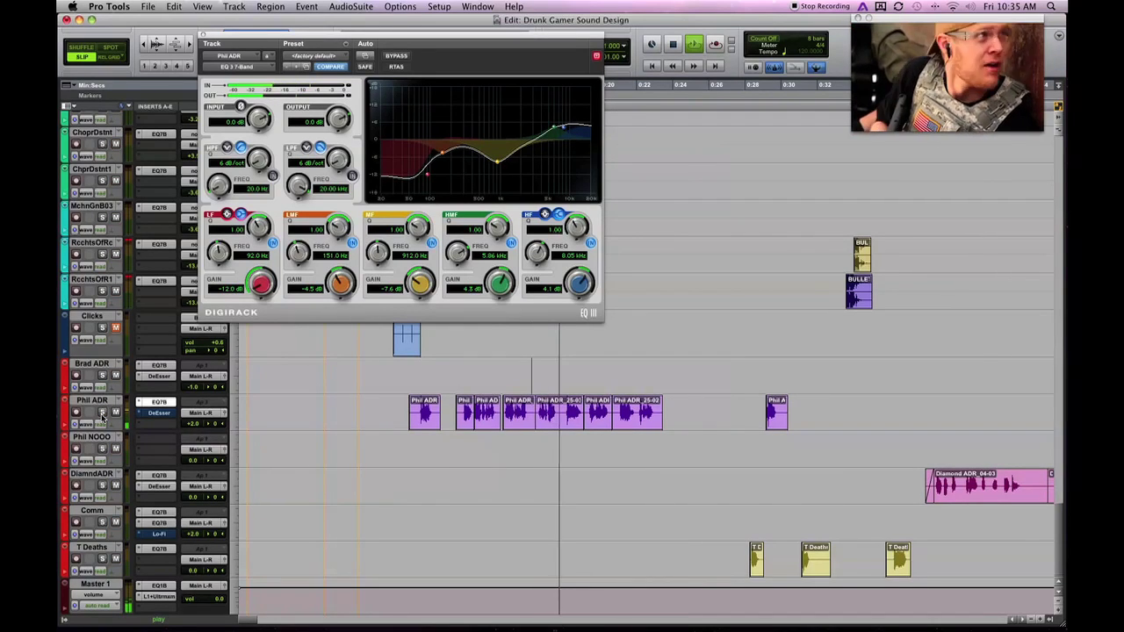
key("space")
left_click(176, 402)
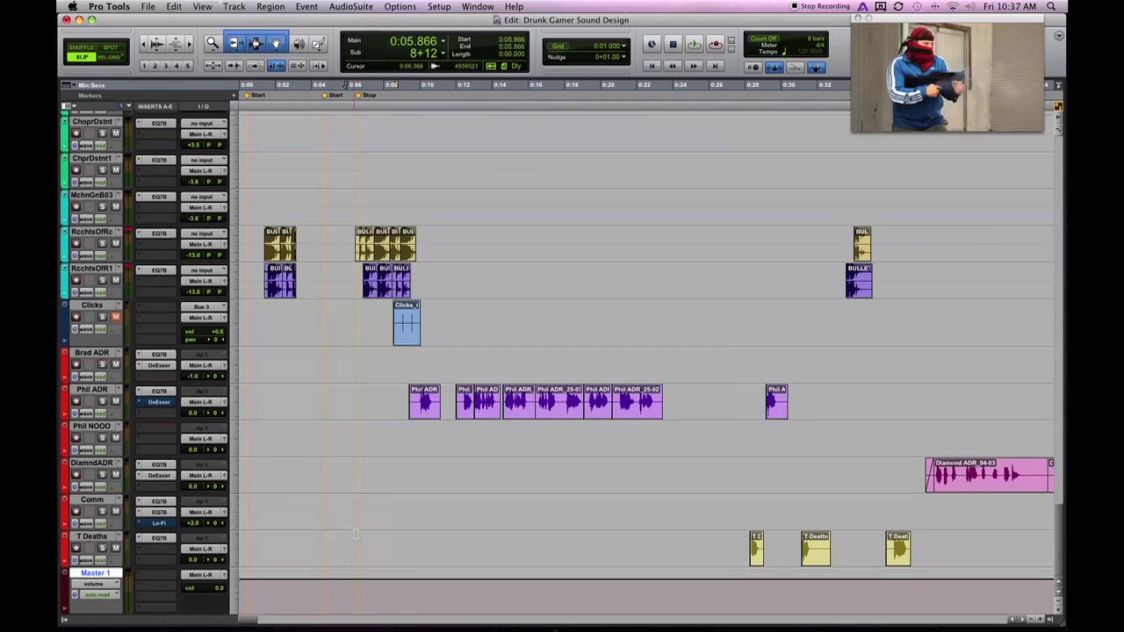
Insert a stereo EQ 3 1-Band plug-in on the first insert of the Master 1 track.
left_click(158, 577)
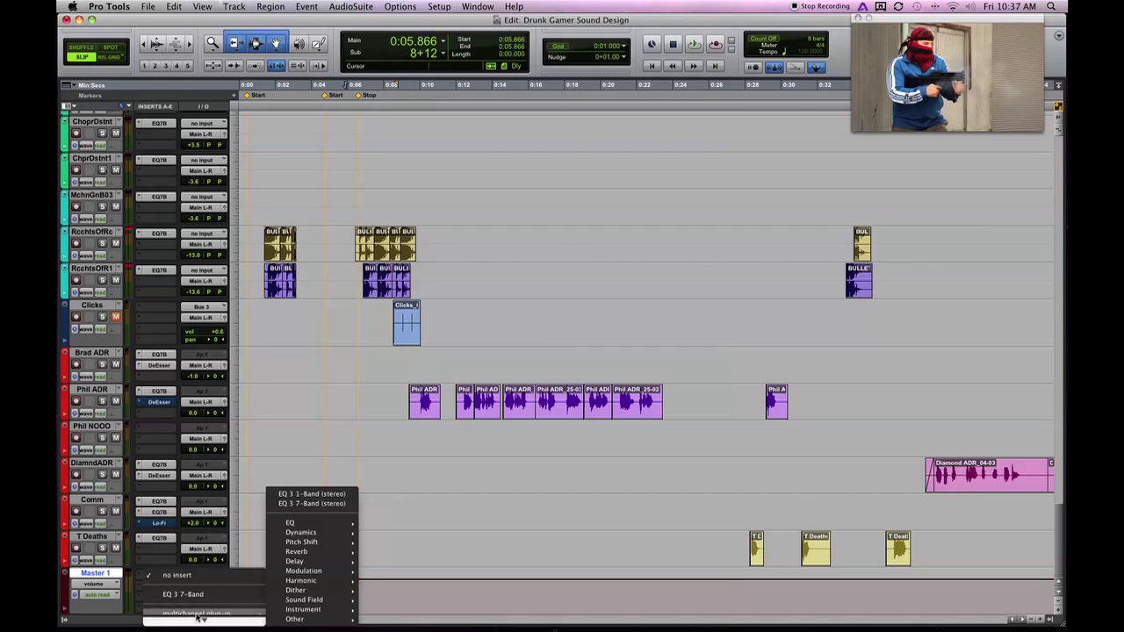
mouse_move(201, 592)
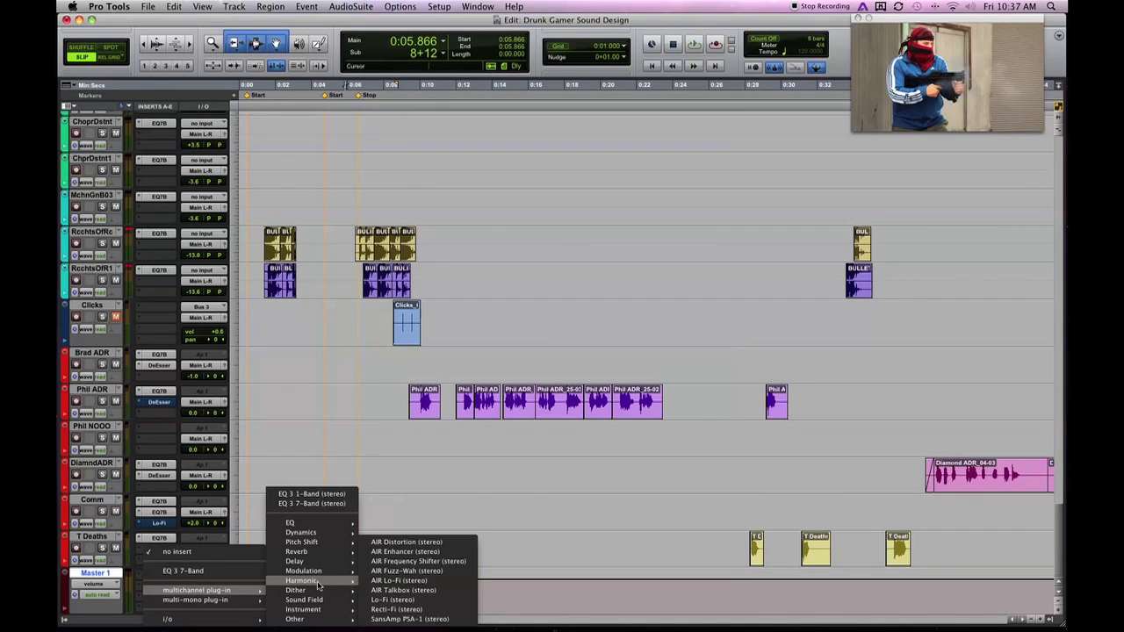
mouse_move(319, 556)
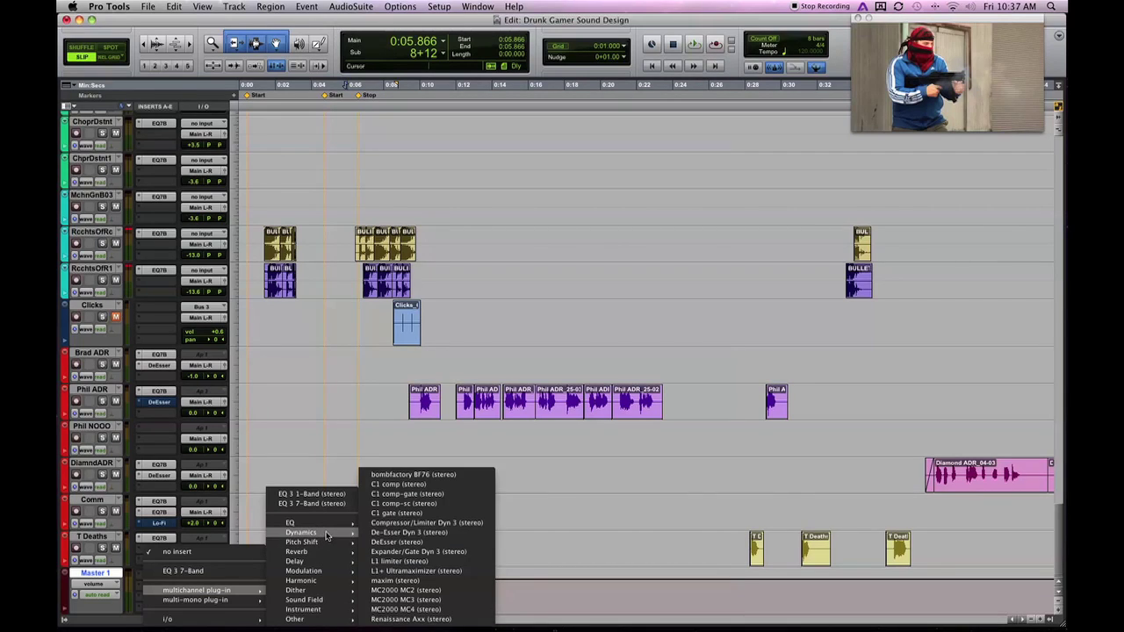
mouse_move(321, 522)
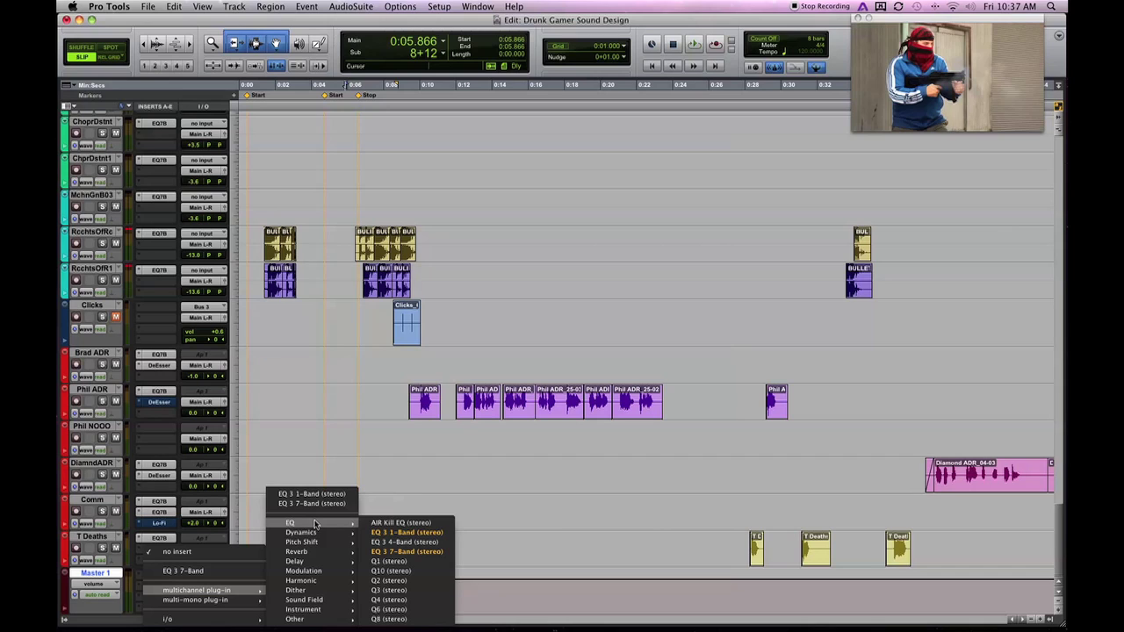
left_click(430, 532)
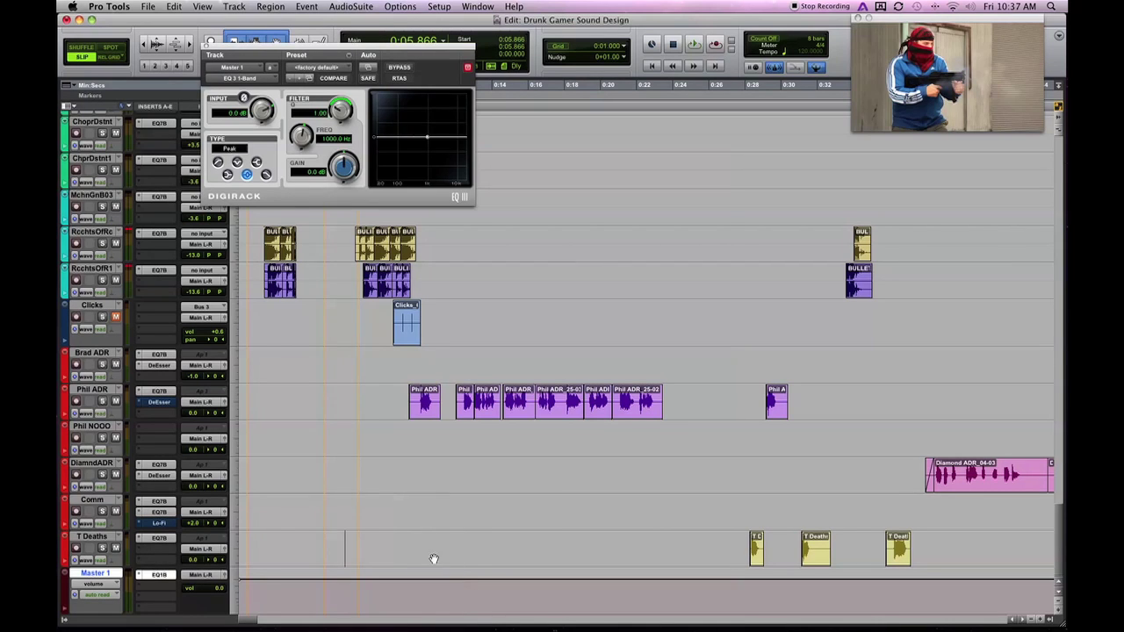
Make the master EQ a high-pass filter at about 46.5 Hz, adjust its slope, and close the plug-in window.
left_click(218, 163)
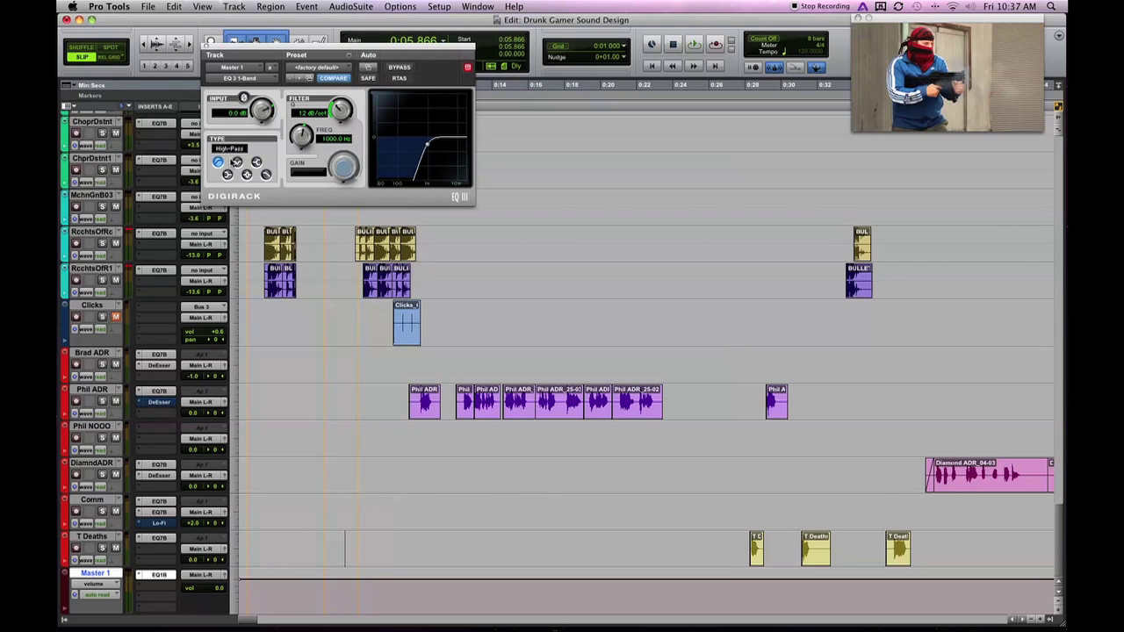
left_click_drag(300, 133, 308, 185)
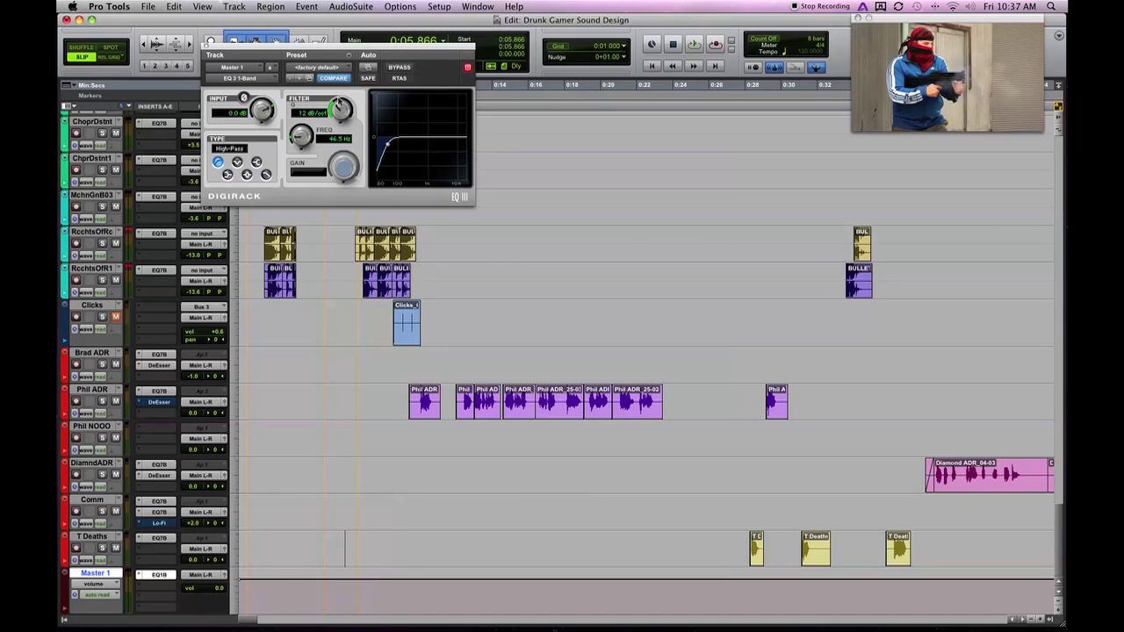
left_click_drag(340, 104, 335, 60)
left_click(158, 576)
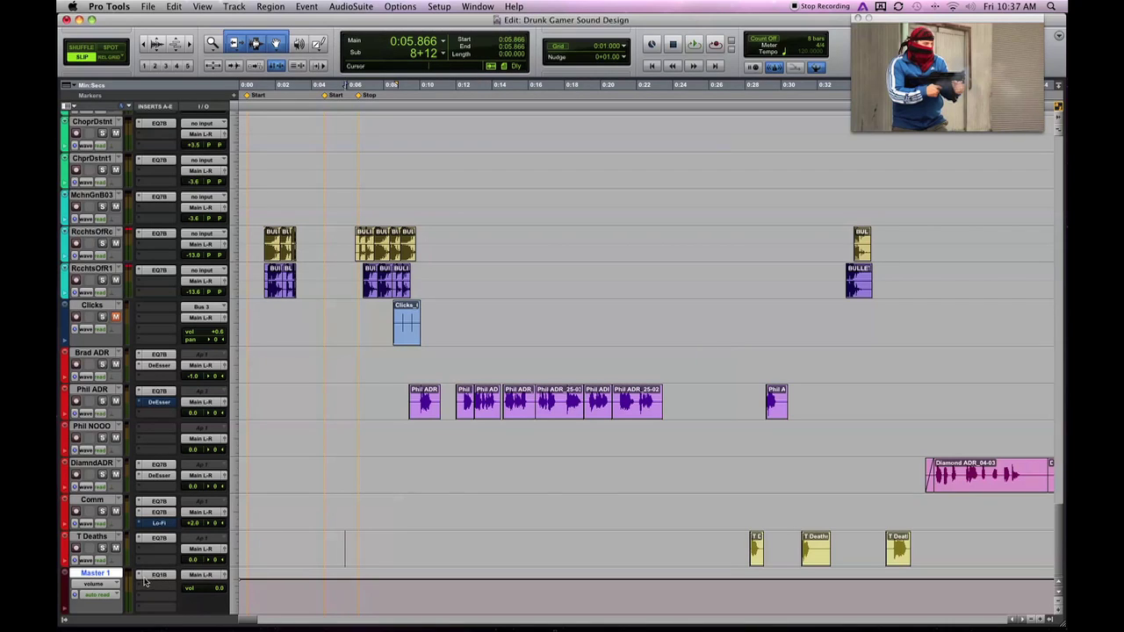
Insert a stereo L1+ Ultramaximizer on the Master 1 track below the EQ.
left_click(152, 589)
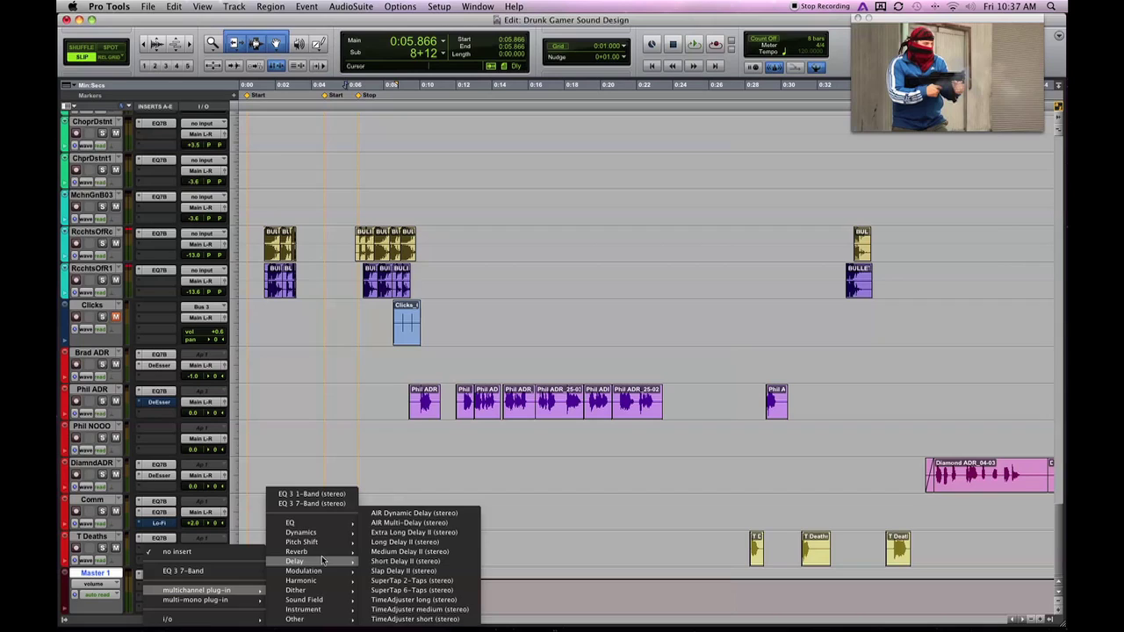
key("Escape")
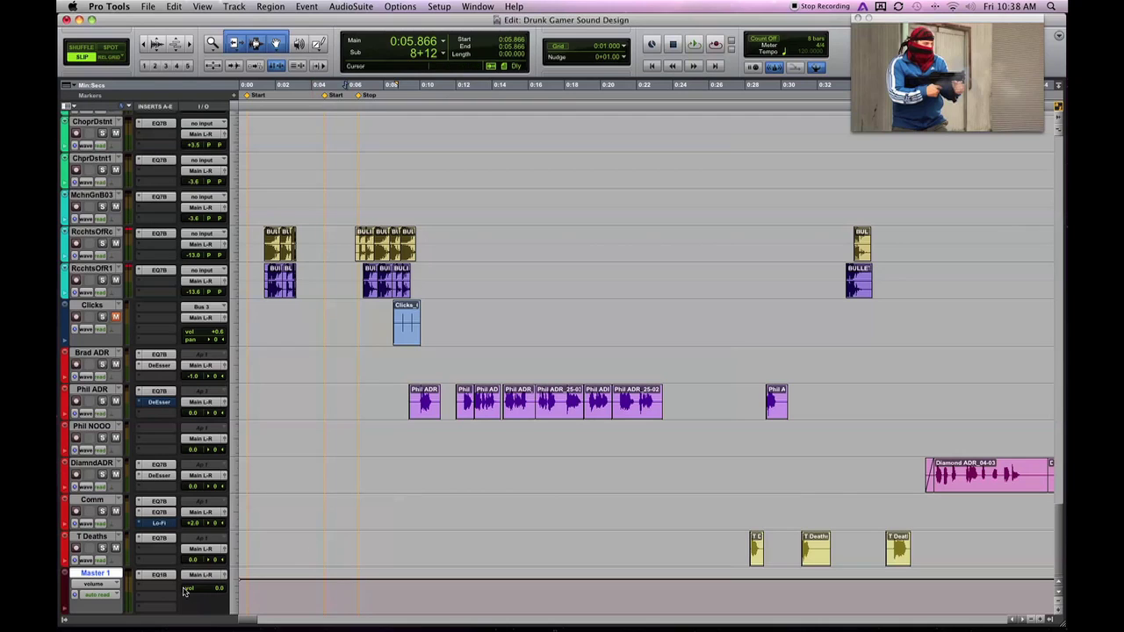
left_click(155, 585)
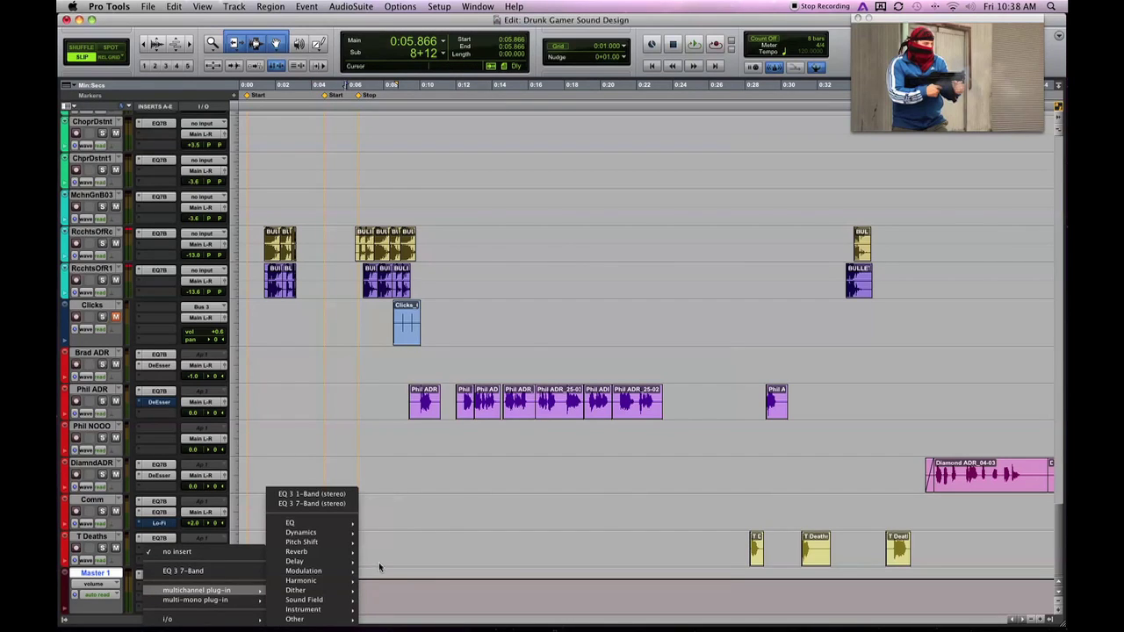
mouse_move(338, 533)
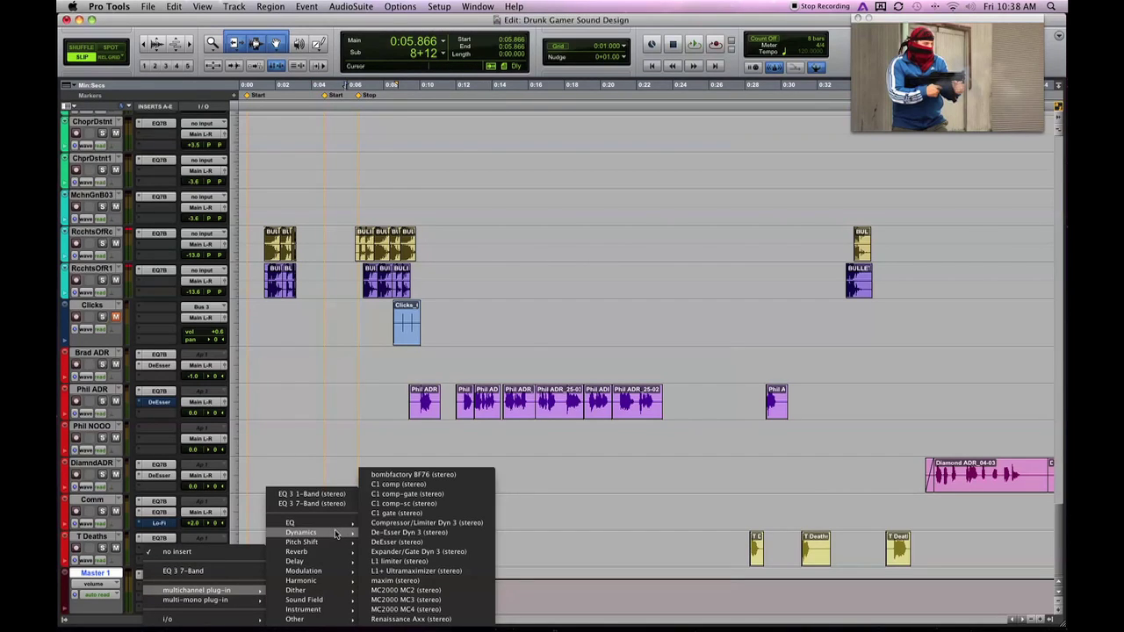
left_click(393, 572)
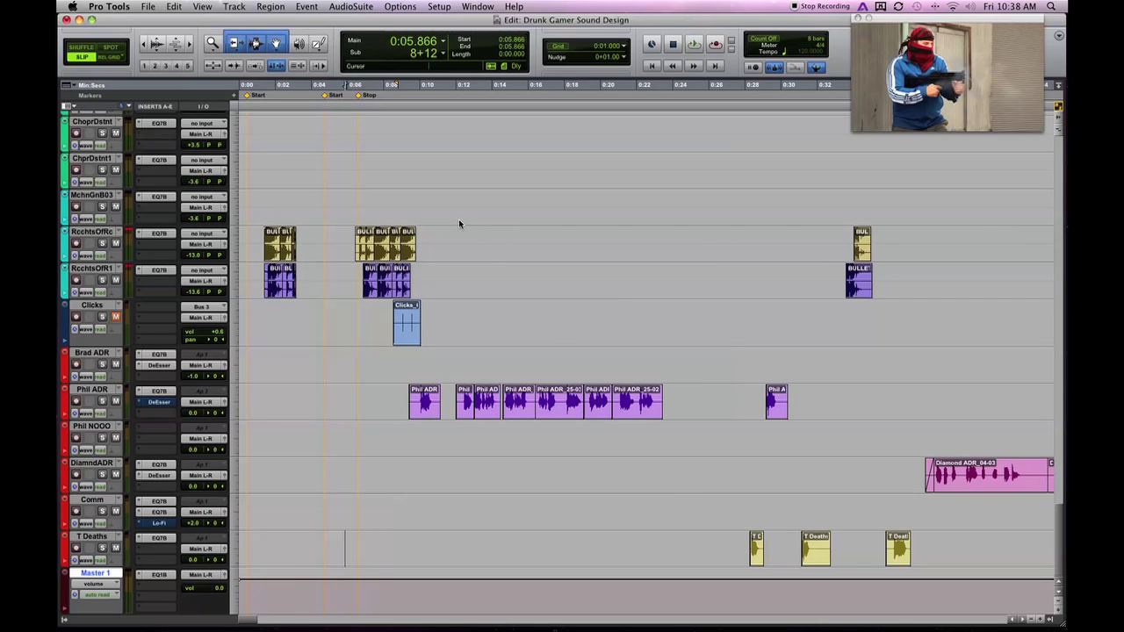
scroll(742, 342, "up", 5)
scroll(742, 343, "down", 5)
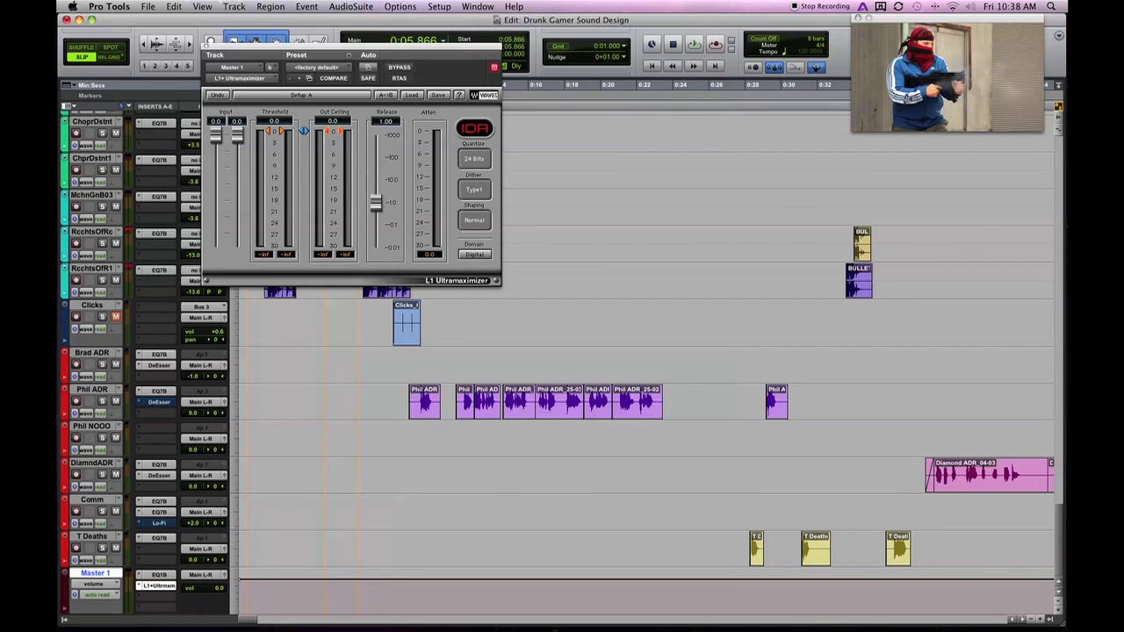
Play the mix from about 0:15.6 and lower the L1 Ultramaximizer's threshold to -7.0 dB while listening.
left_click(521, 432)
key("space")
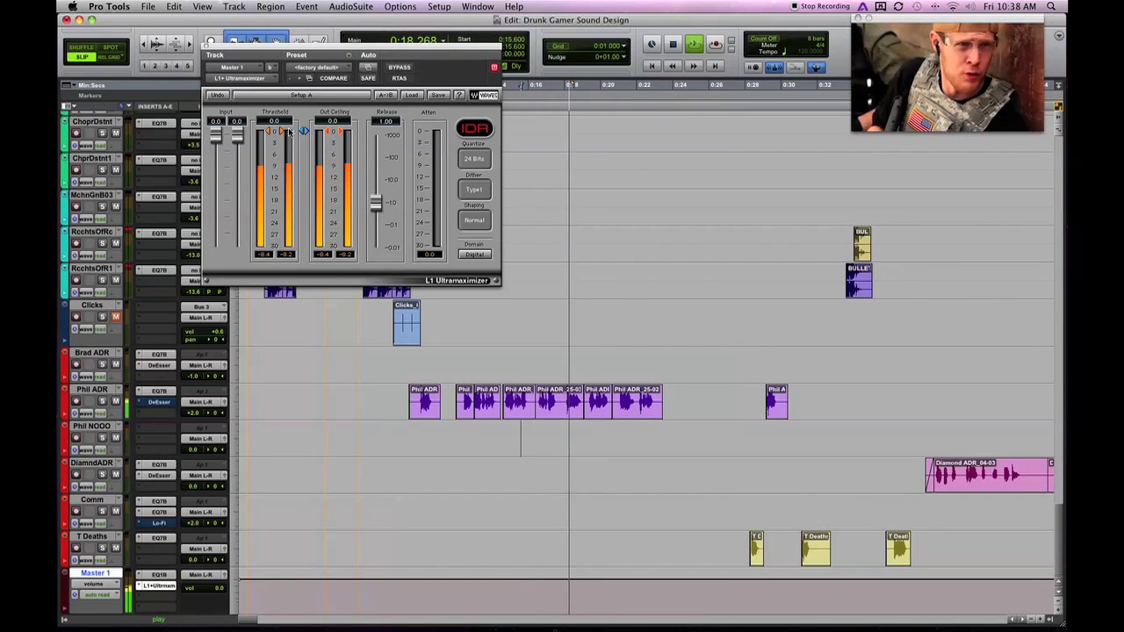
left_click_drag(290, 132, 300, 159)
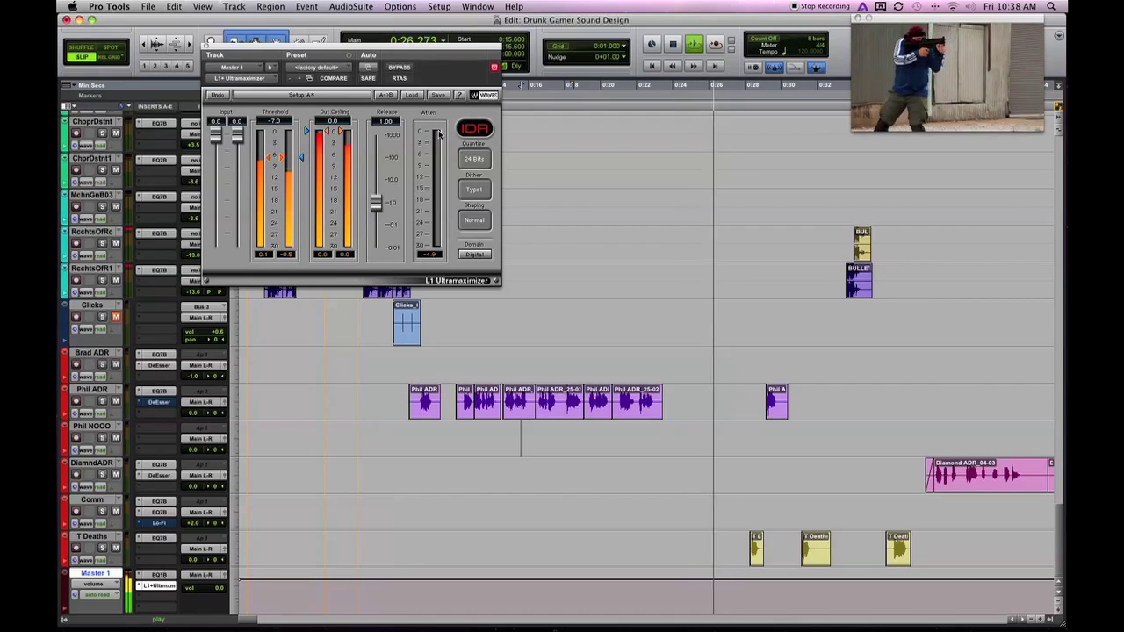
key("space")
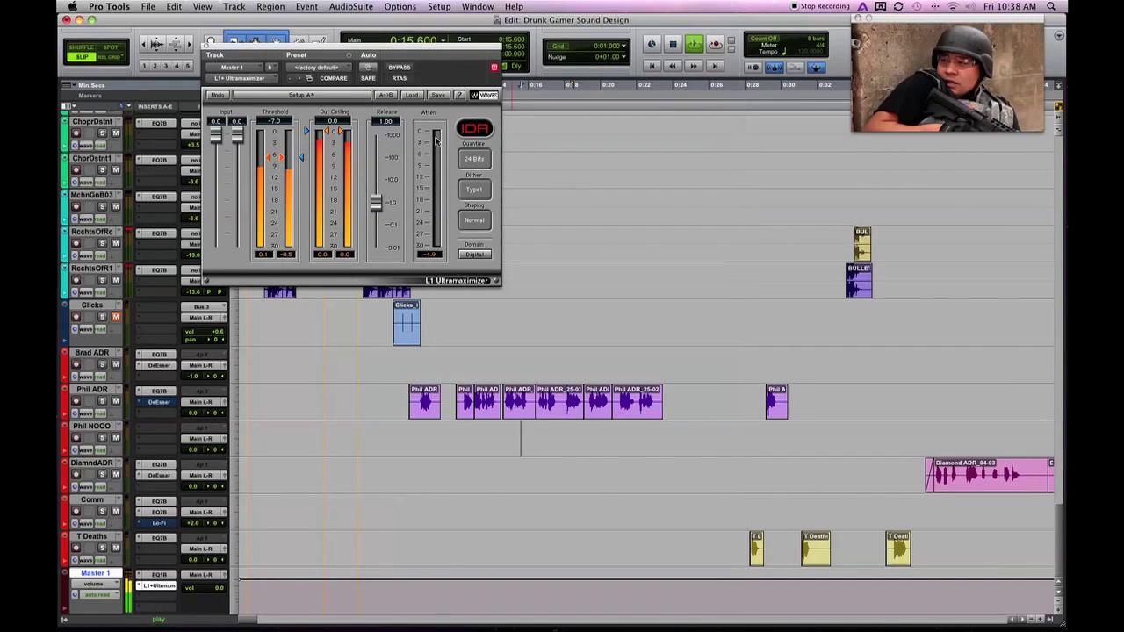
Audition the limited mix from about 0:22.6 through the gunfire, checking the limiter's attenuation meter.
left_click(648, 432)
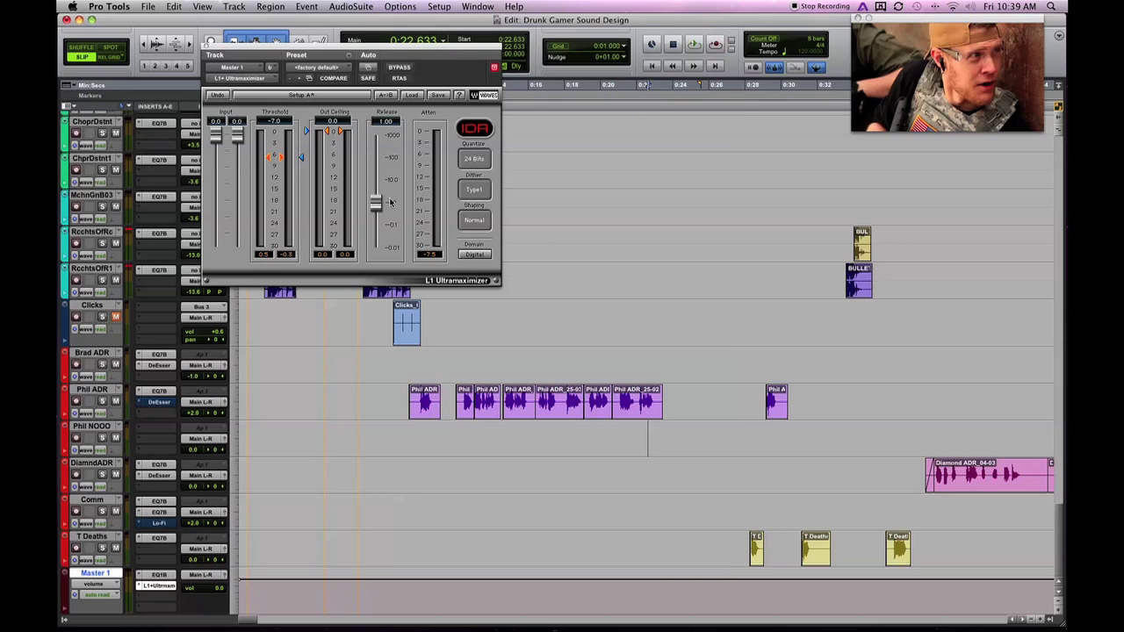
key("space")
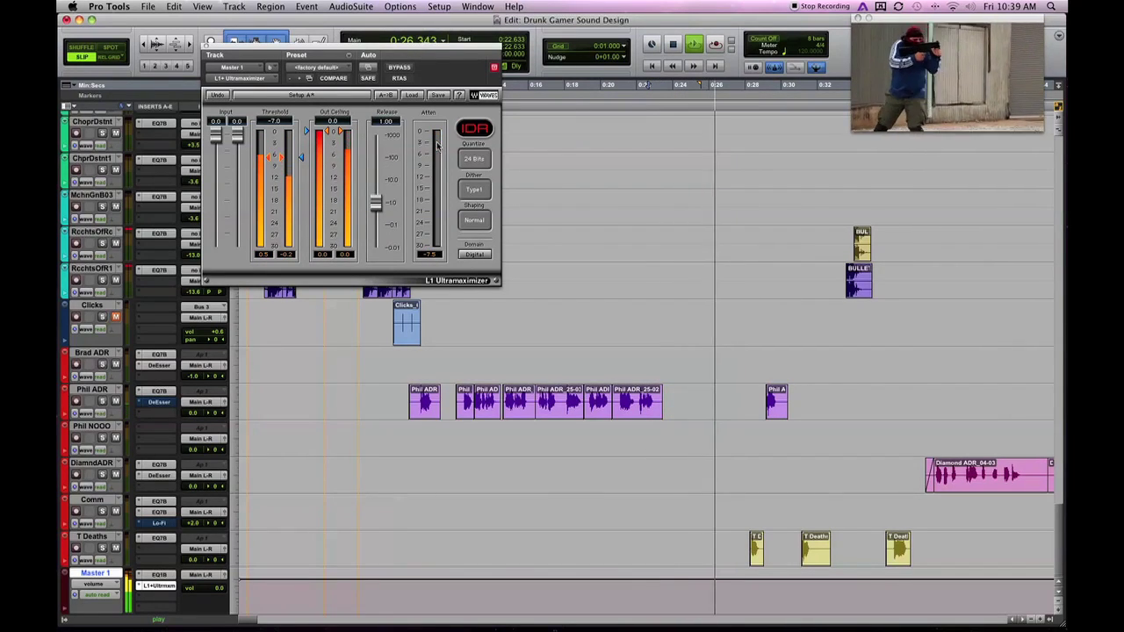
key("space")
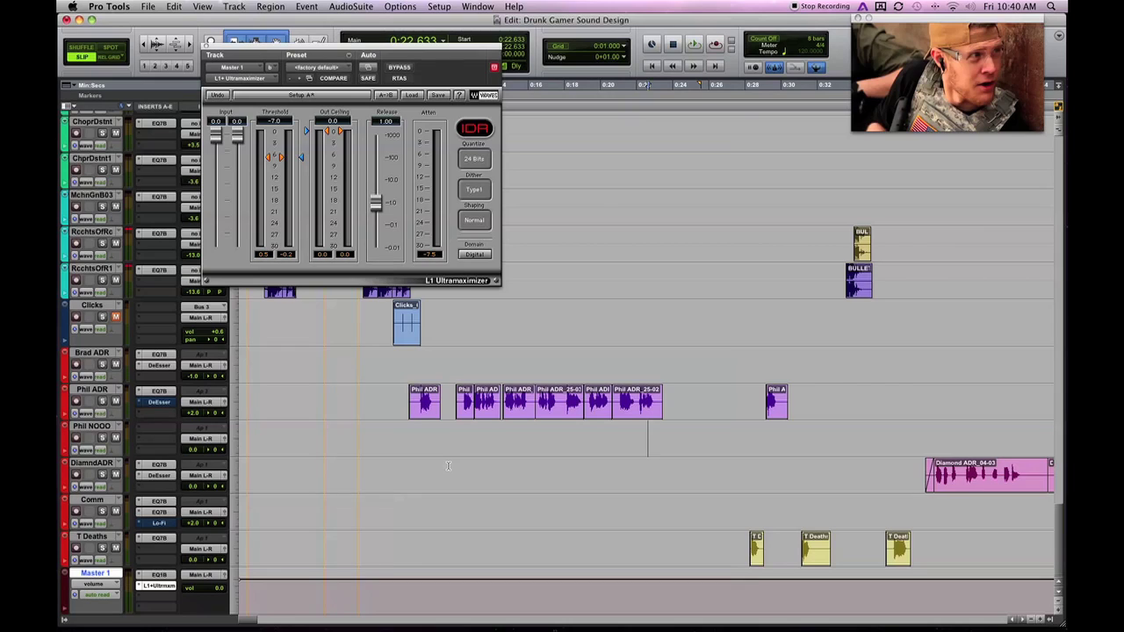